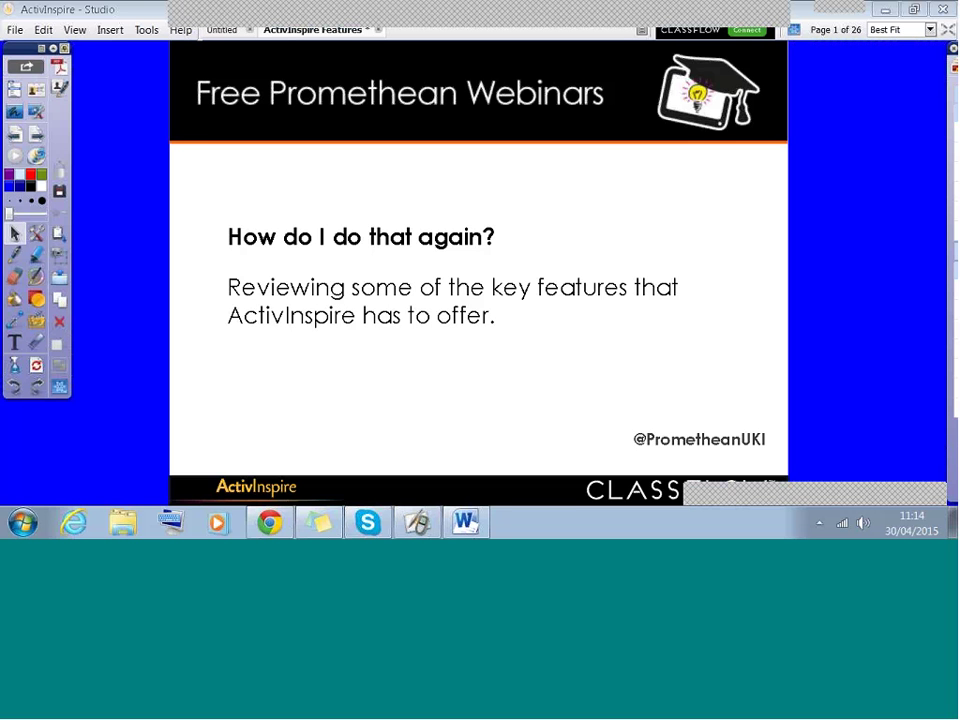
Go to page 4 and place the bear picture, the word "bear" and the yellow box together on the page's upper left area.
left_click(36, 137)
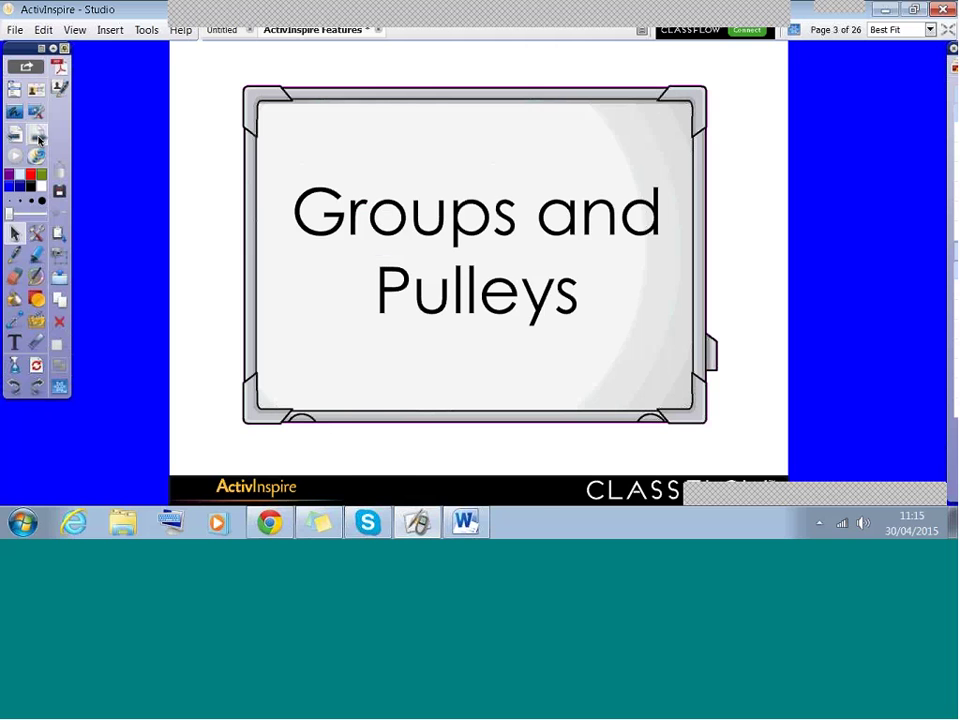
left_click(38, 138)
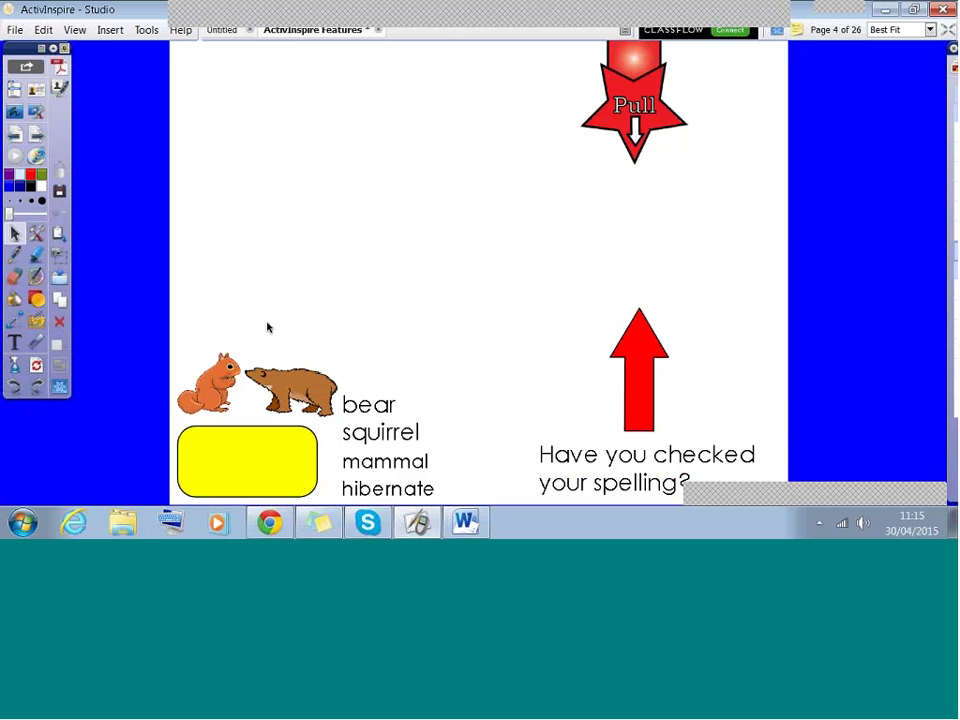
left_click_drag(290, 392, 268, 195)
left_click_drag(340, 421, 343, 212)
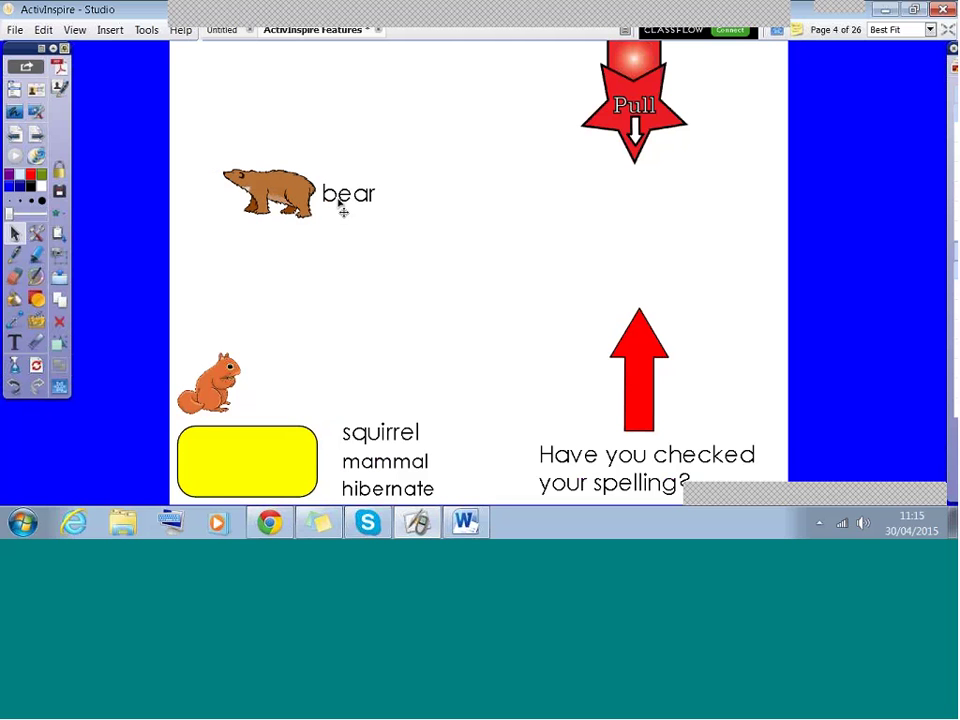
left_click_drag(264, 462, 296, 260)
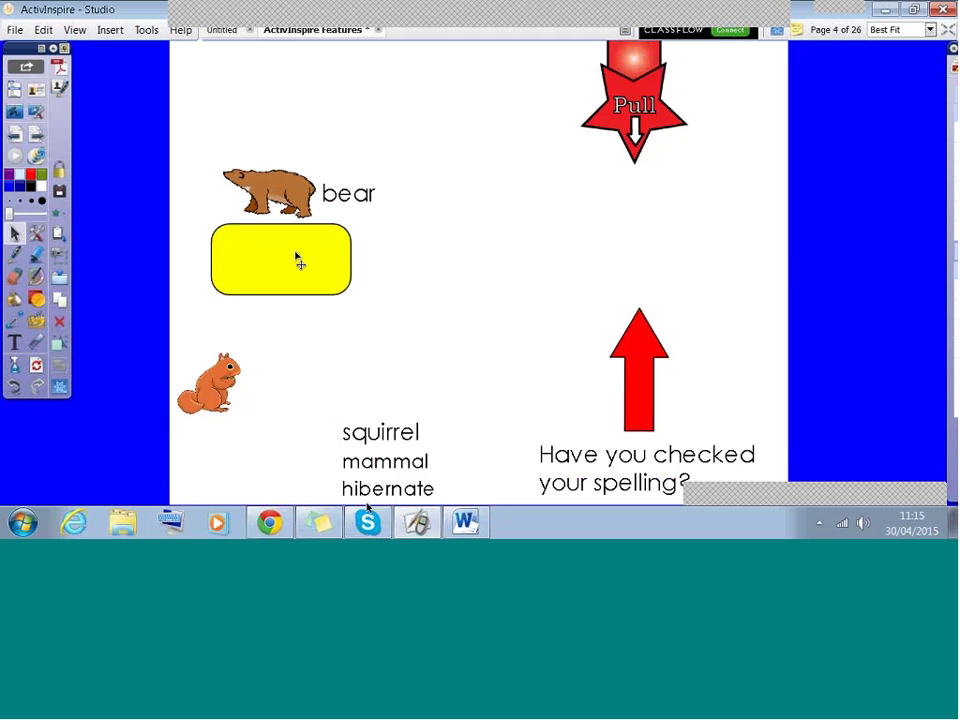
Reorder the words "mammal" and "hibernate" in front of the yellow box and place both words inside it.
left_click_drag(369, 475, 325, 477)
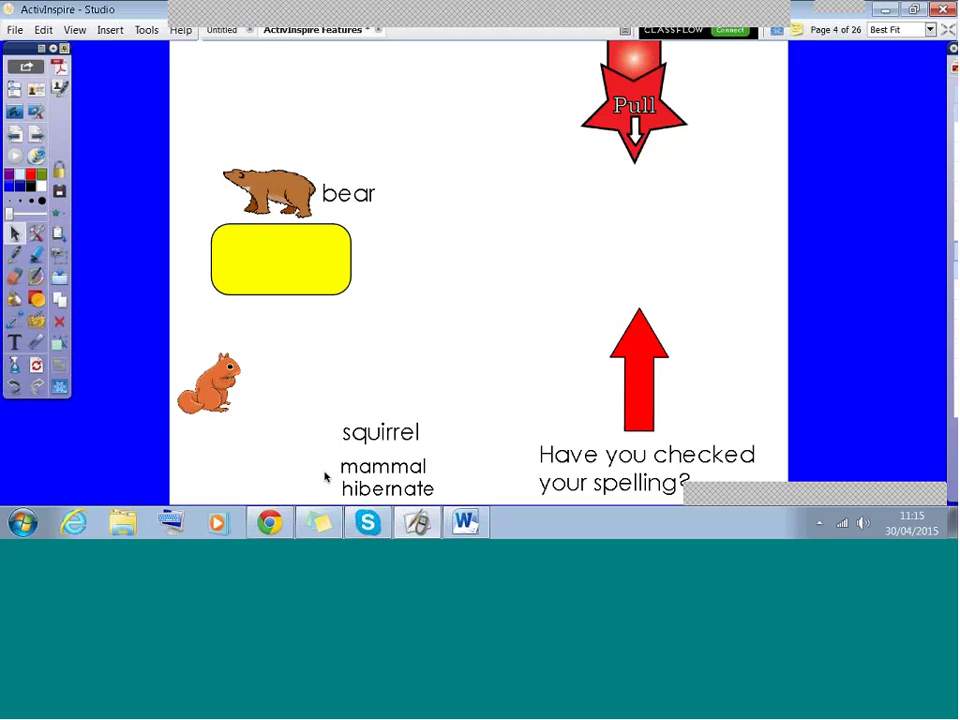
left_click(378, 453)
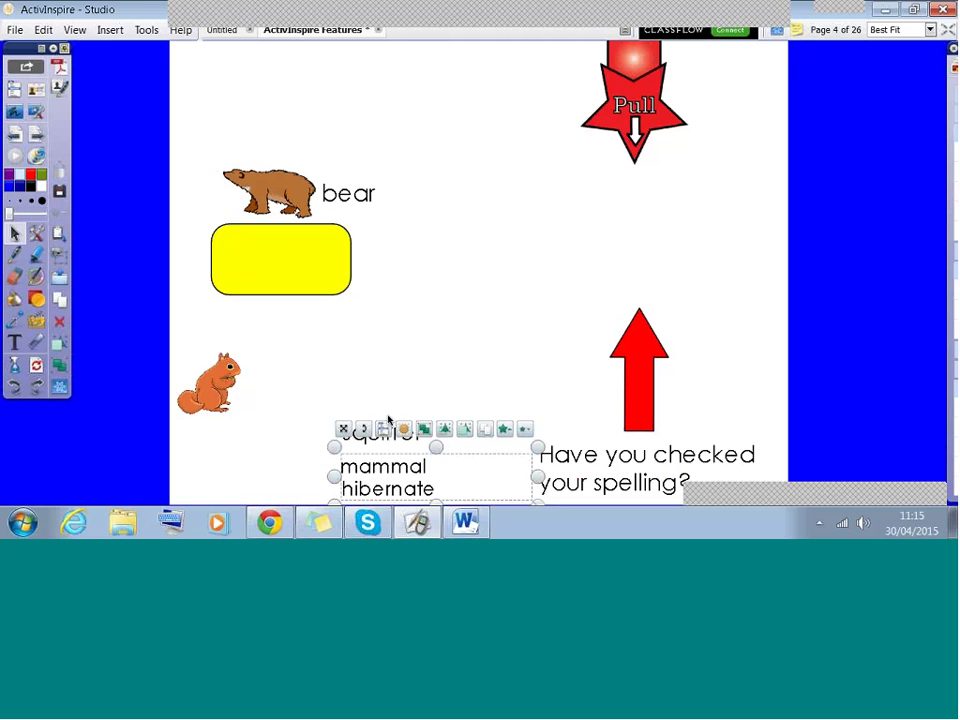
left_click(385, 432)
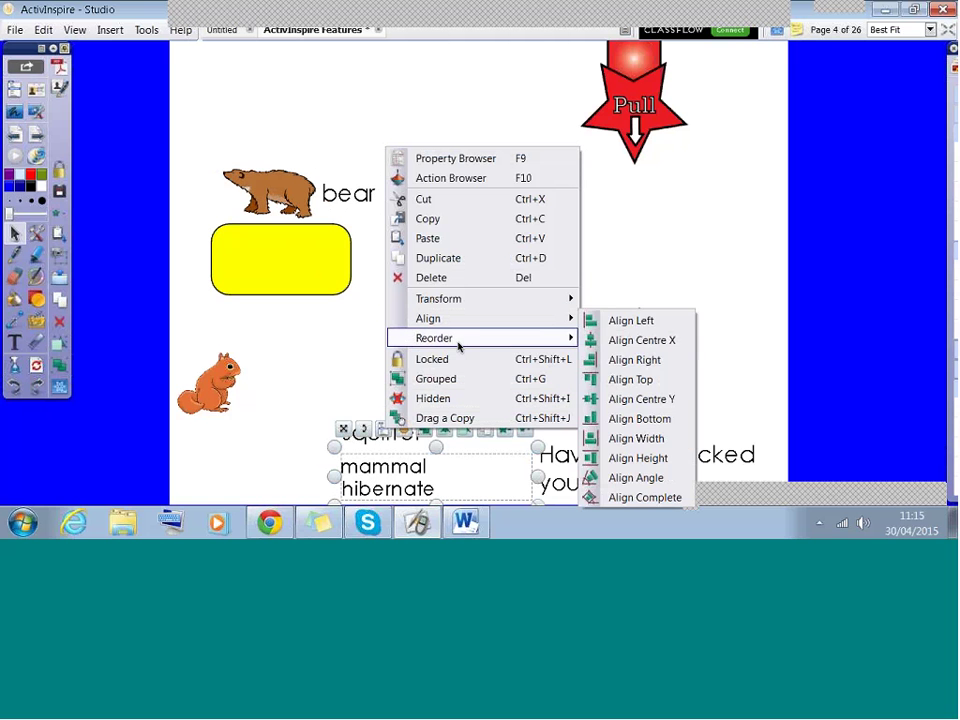
mouse_move(476, 342)
left_click(620, 380)
left_click(350, 405)
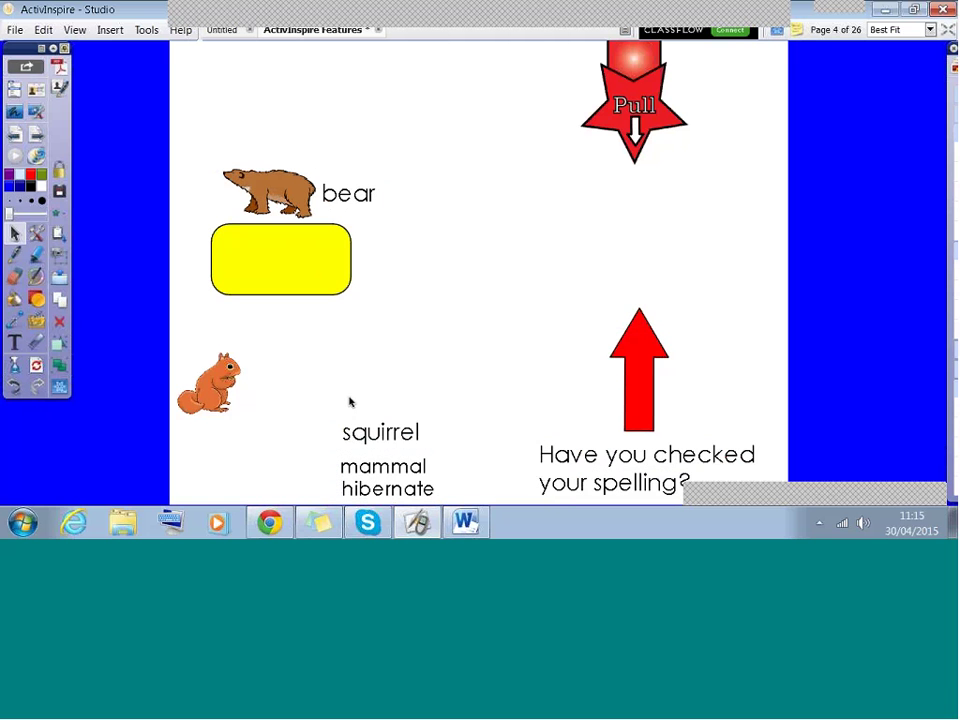
left_click_drag(383, 466, 251, 249)
left_click_drag(387, 488, 280, 295)
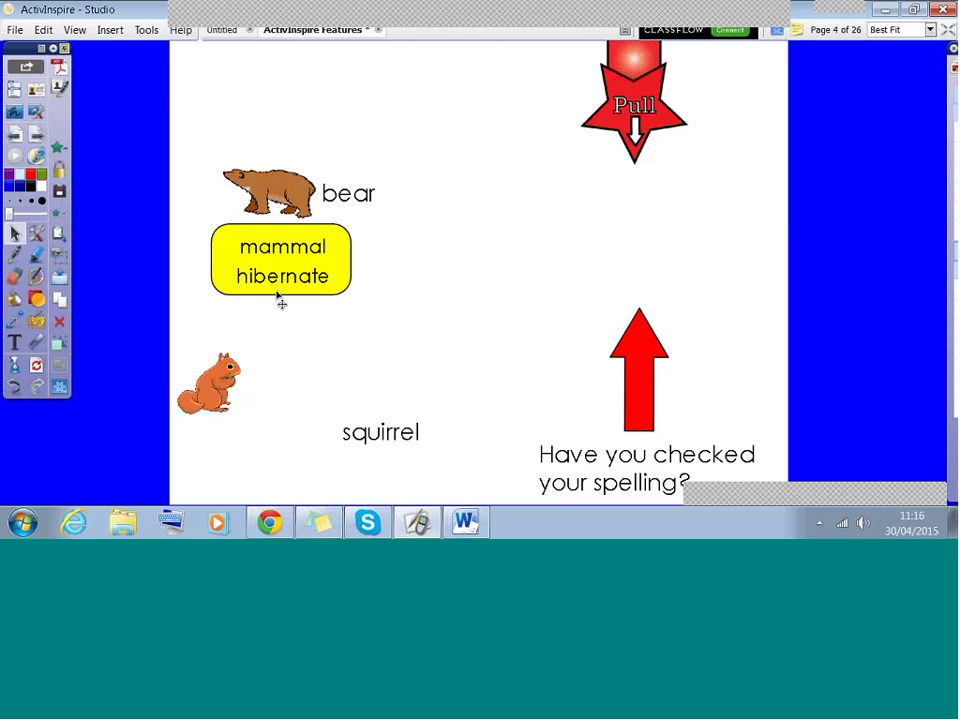
Group the bear picture, its label and the yellow box with its two words, and move the group slightly up and right.
mouse_move(241, 197)
left_mouse_down()
mouse_move(221, 163)
mouse_move(250, 188)
left_mouse_up()
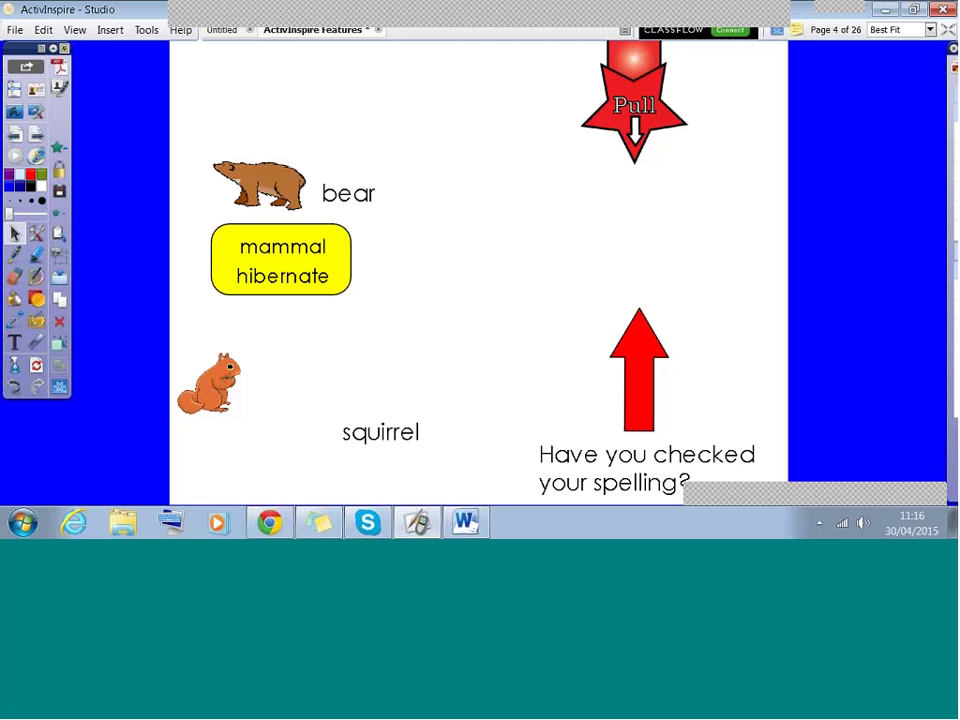
left_click(187, 154)
left_click_drag(188, 157, 390, 316)
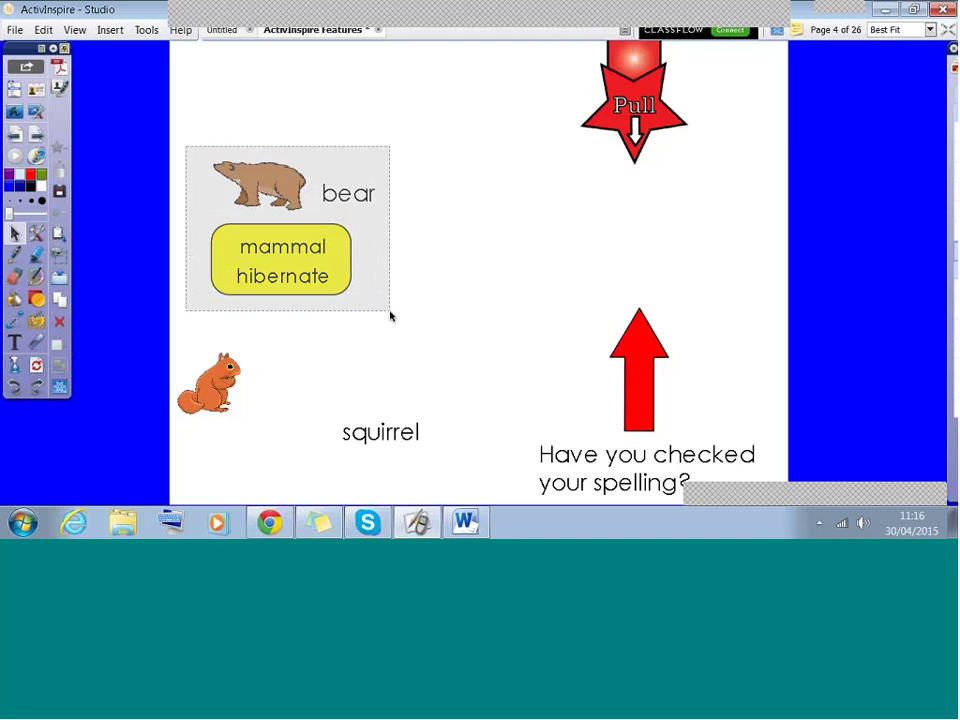
left_click_drag(390, 316, 390, 316)
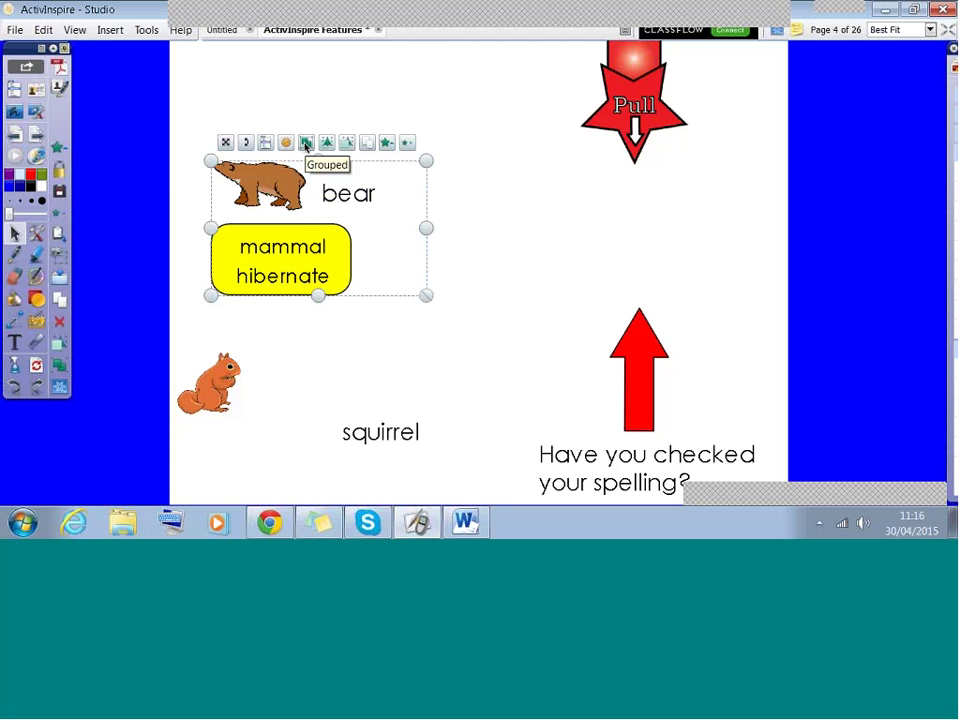
left_click(245, 122)
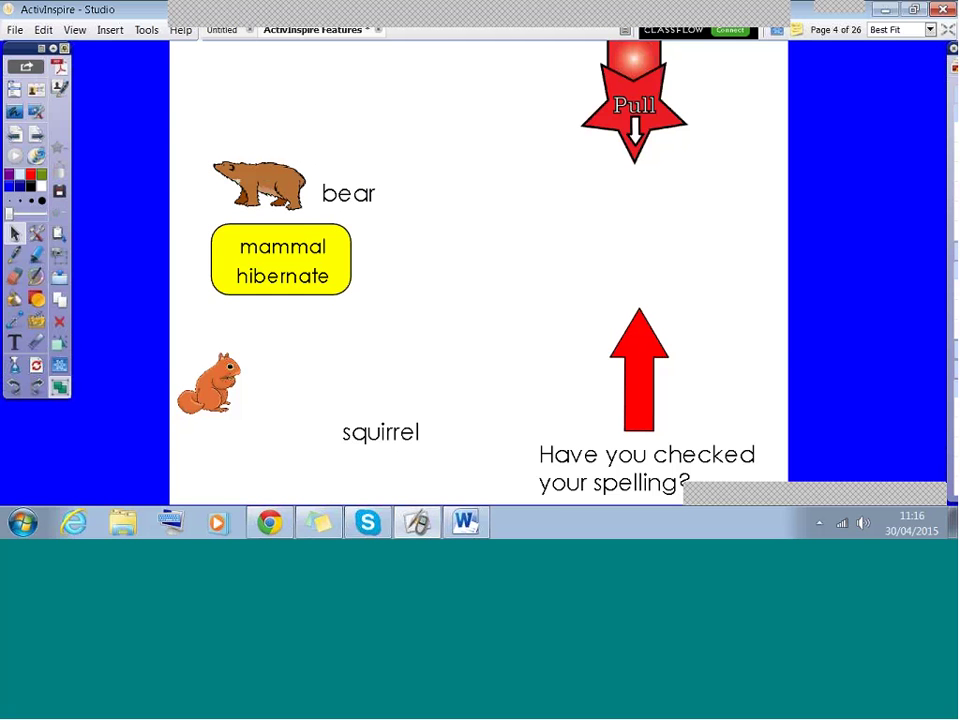
left_click_drag(268, 190, 297, 159)
left_click_drag(303, 215, 300, 246)
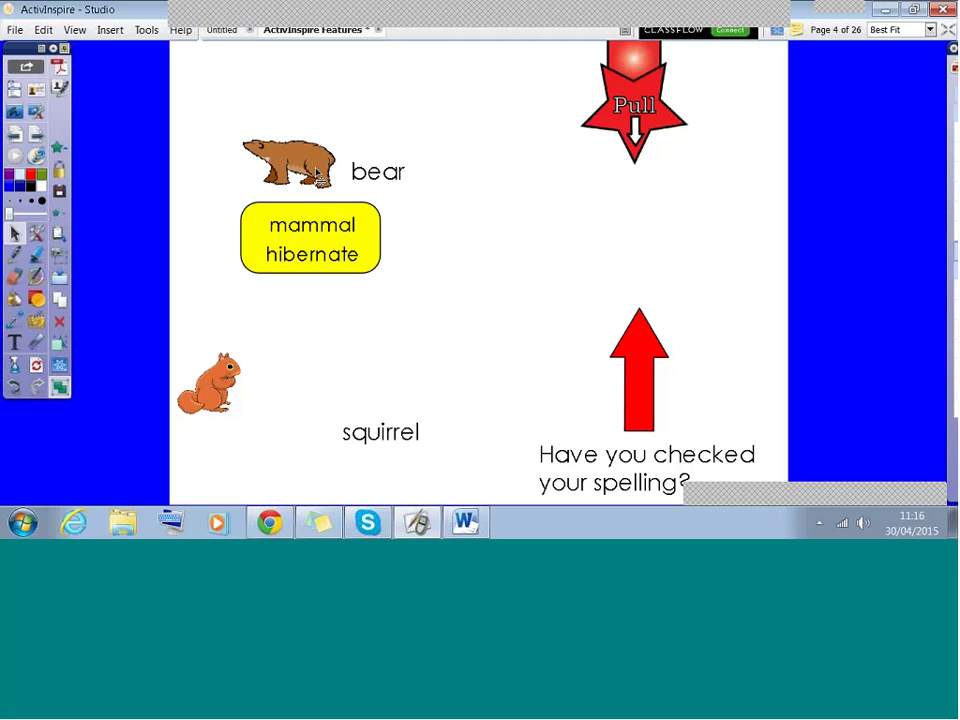
Ungroup the bear objects and reposition the bear picture and the word "bear" separately above the yellow box.
left_click(318, 175)
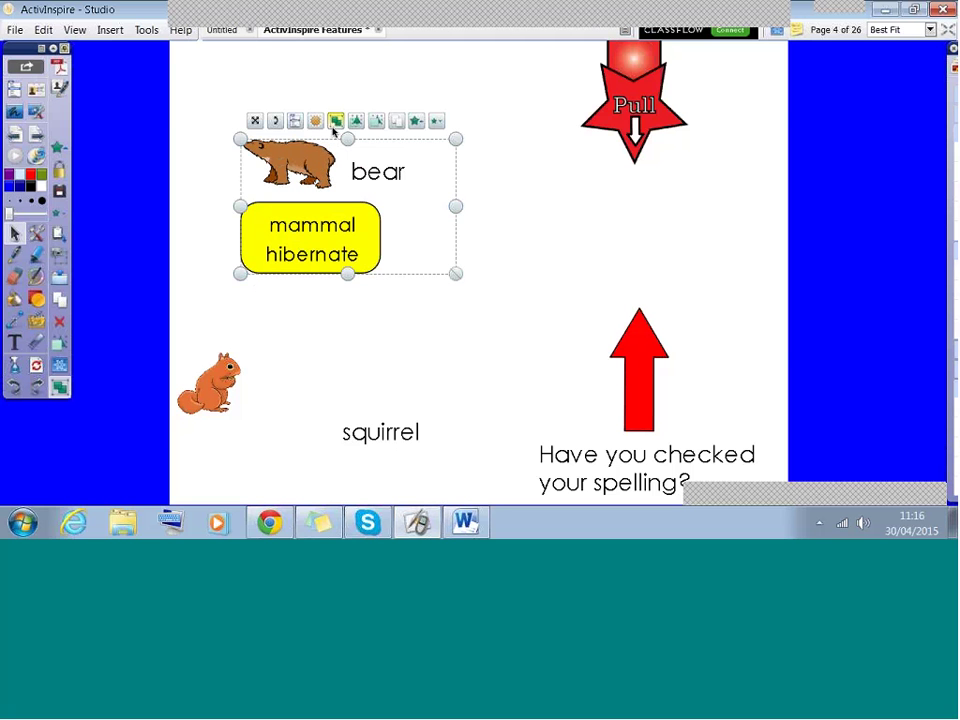
left_click(335, 127)
mouse_move(287, 158)
left_mouse_down()
mouse_move(240, 94)
mouse_move(277, 149)
left_mouse_up()
mouse_move(364, 189)
left_mouse_down()
mouse_move(383, 100)
mouse_move(365, 170)
left_mouse_up()
left_click_drag(291, 160, 289, 166)
Place the squirrel picture beside the word "squirrel" below the yellow box and group the two.
left_click_drag(208, 383, 267, 348)
left_click_drag(357, 428, 332, 362)
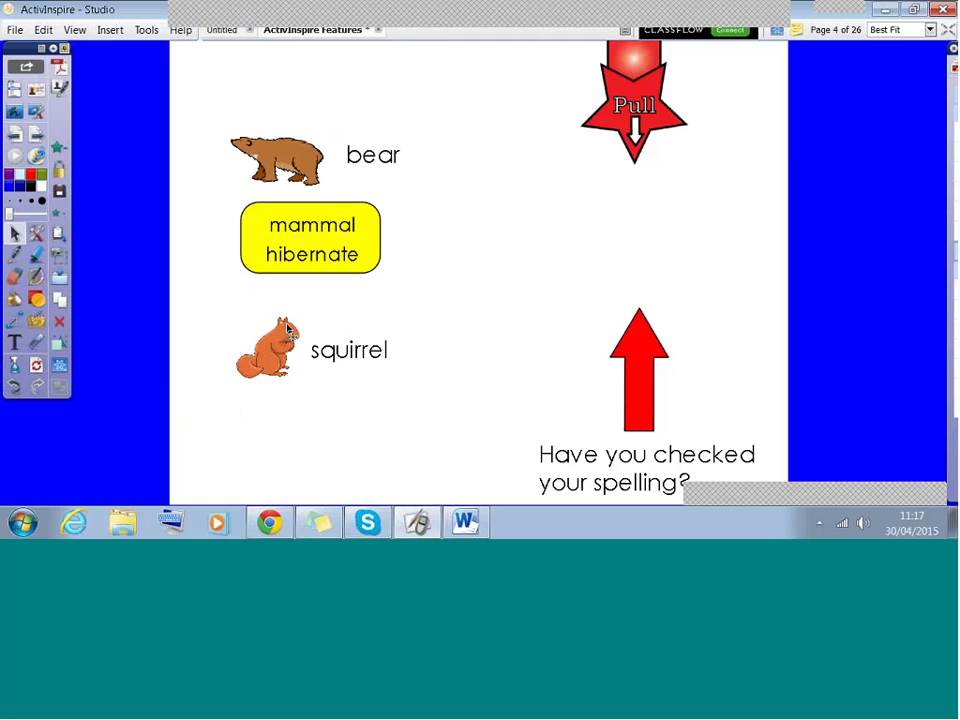
left_click_drag(216, 312, 401, 391)
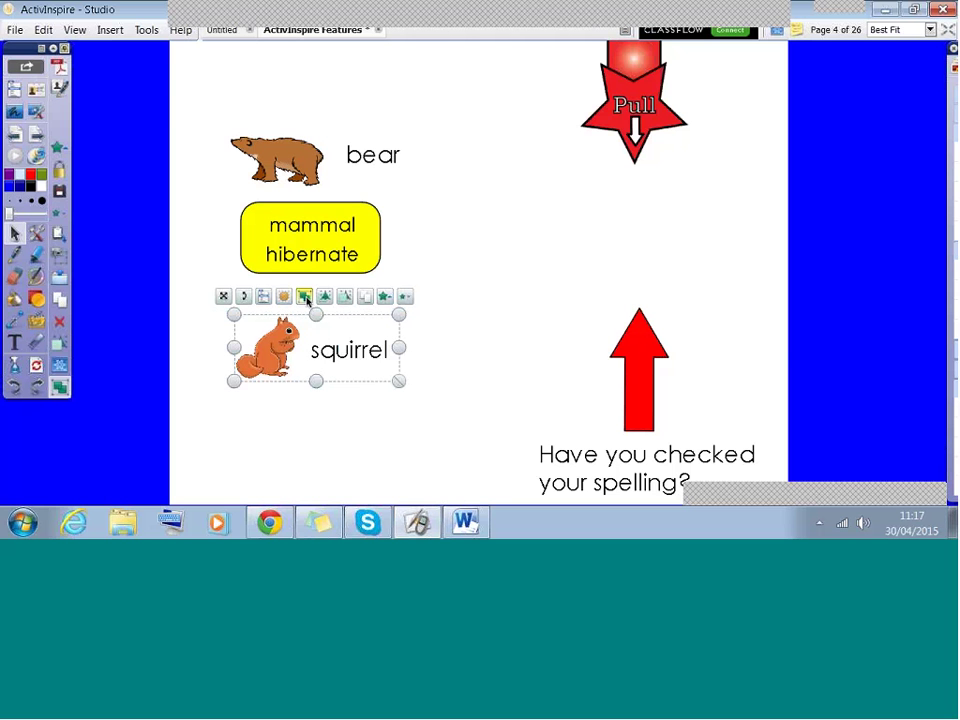
left_click(305, 297)
Group the bear picture with the word "bear" and clear the selection.
left_click(214, 132)
left_click(379, 176)
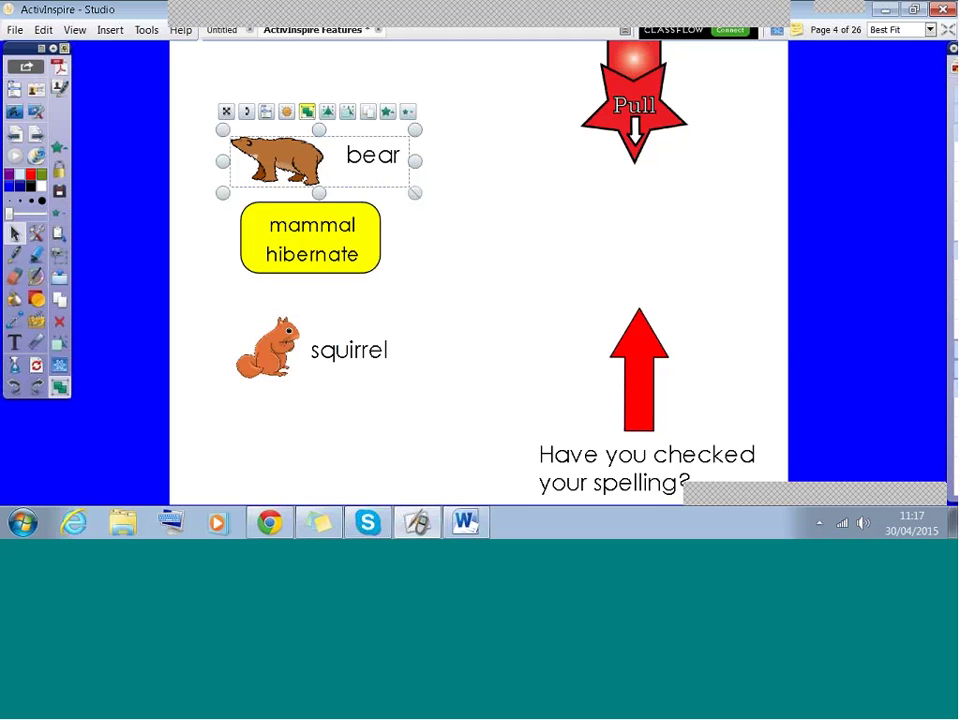
left_click(354, 429)
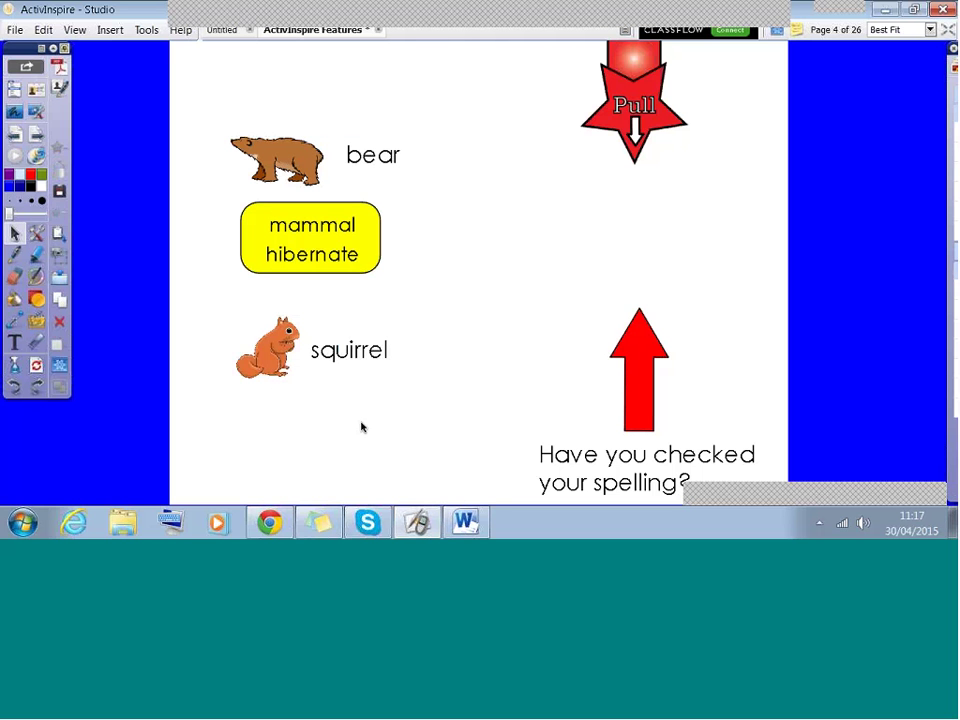
Group the red arrow with the "Have you checked your spelling?" text and move it down until only the arrow's tip remains on the page.
mouse_move(641, 363)
left_mouse_down()
mouse_move(640, 350)
mouse_move(640, 371)
left_mouse_up()
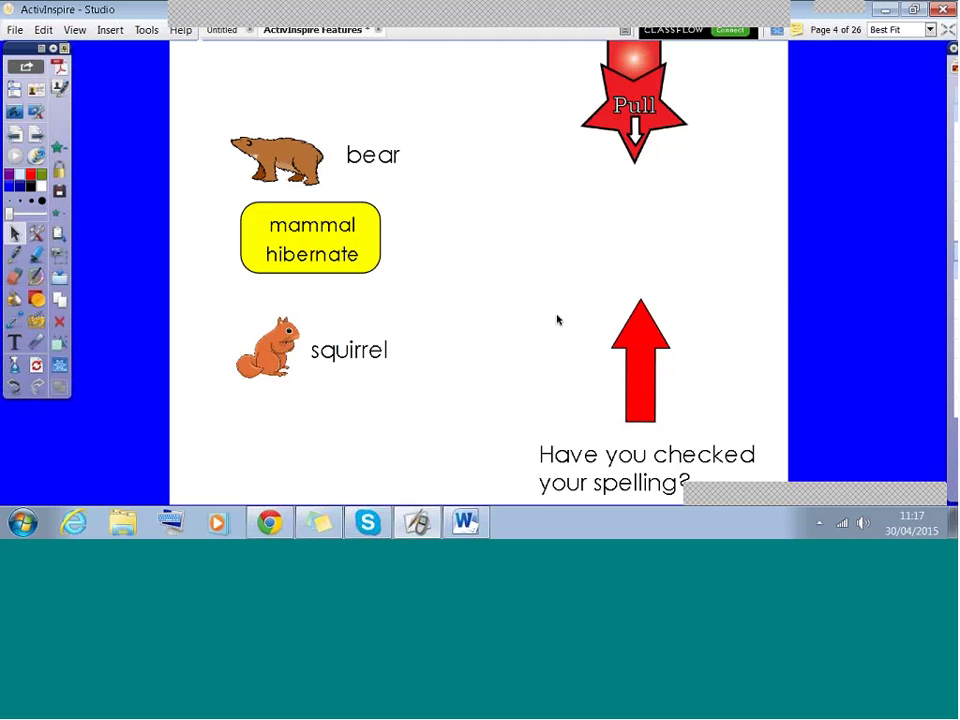
left_click_drag(533, 314, 681, 476)
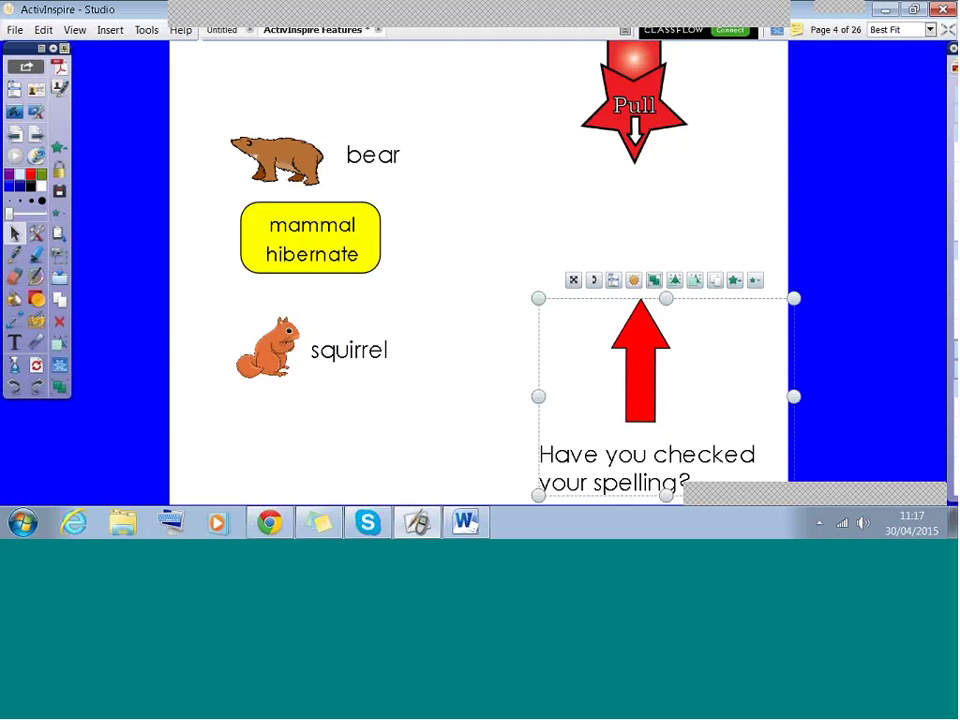
left_click(645, 251)
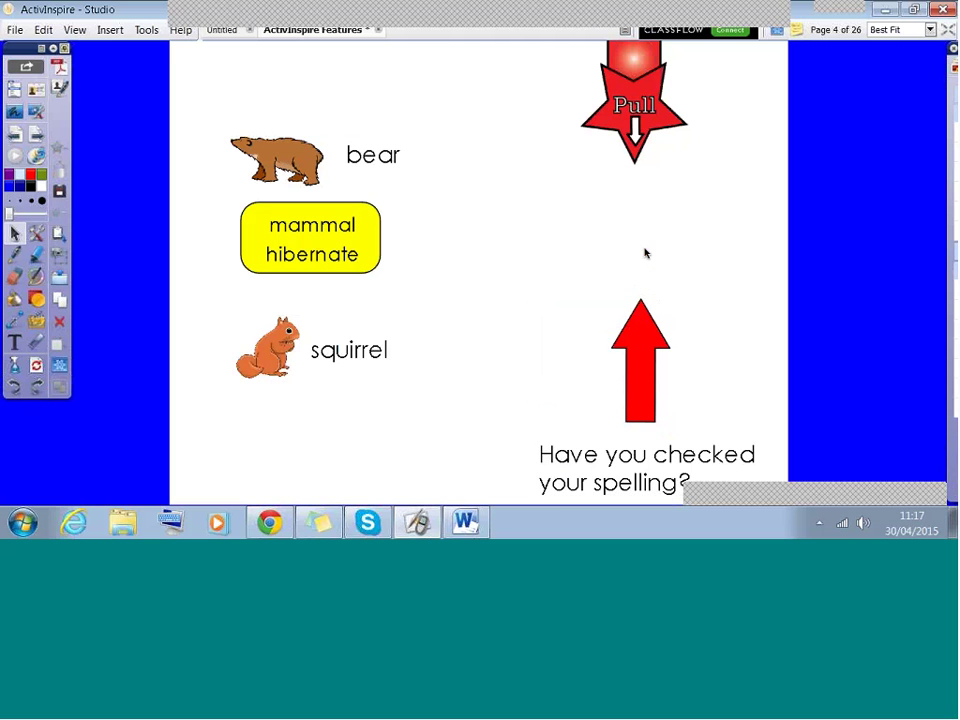
left_click_drag(645, 316, 643, 471)
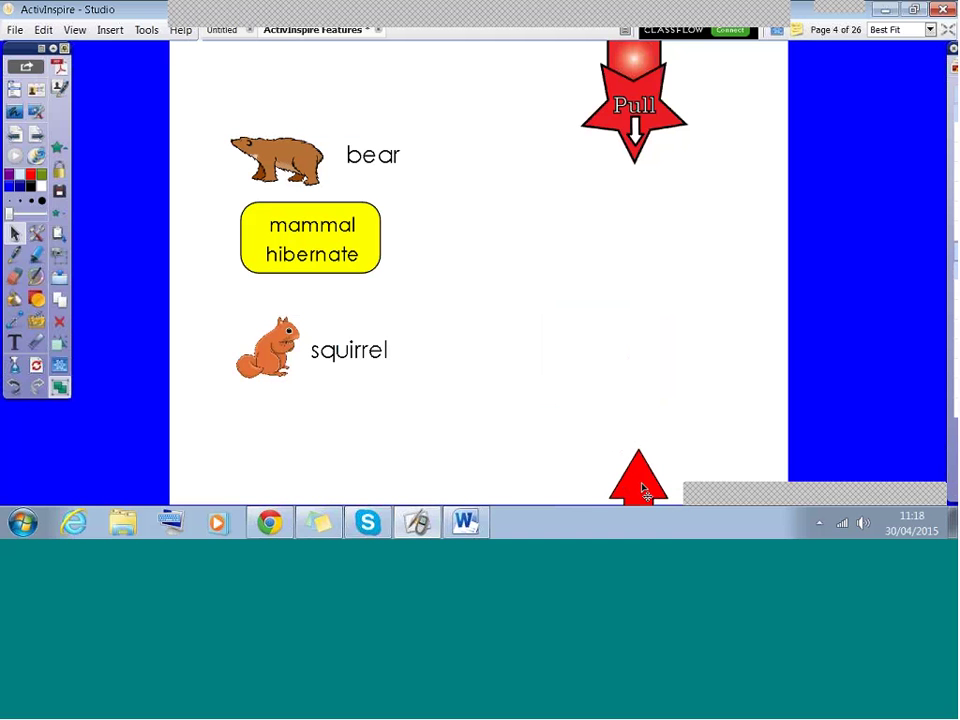
mouse_move(641, 488)
left_mouse_down()
mouse_move(617, 243)
mouse_move(647, 488)
left_mouse_up()
mouse_move(647, 488)
left_mouse_down()
mouse_move(624, 332)
mouse_move(636, 257)
mouse_move(467, 244)
mouse_move(292, 290)
mouse_move(615, 154)
mouse_move(540, 381)
mouse_move(315, 321)
mouse_move(495, 333)
mouse_move(450, 210)
mouse_move(630, 311)
mouse_move(683, 425)
mouse_move(666, 491)
mouse_move(669, 296)
mouse_move(660, 268)
mouse_move(659, 486)
left_mouse_up()
Pin the Property Browser open and display the properties of the red arrow group.
mouse_move(950, 70)
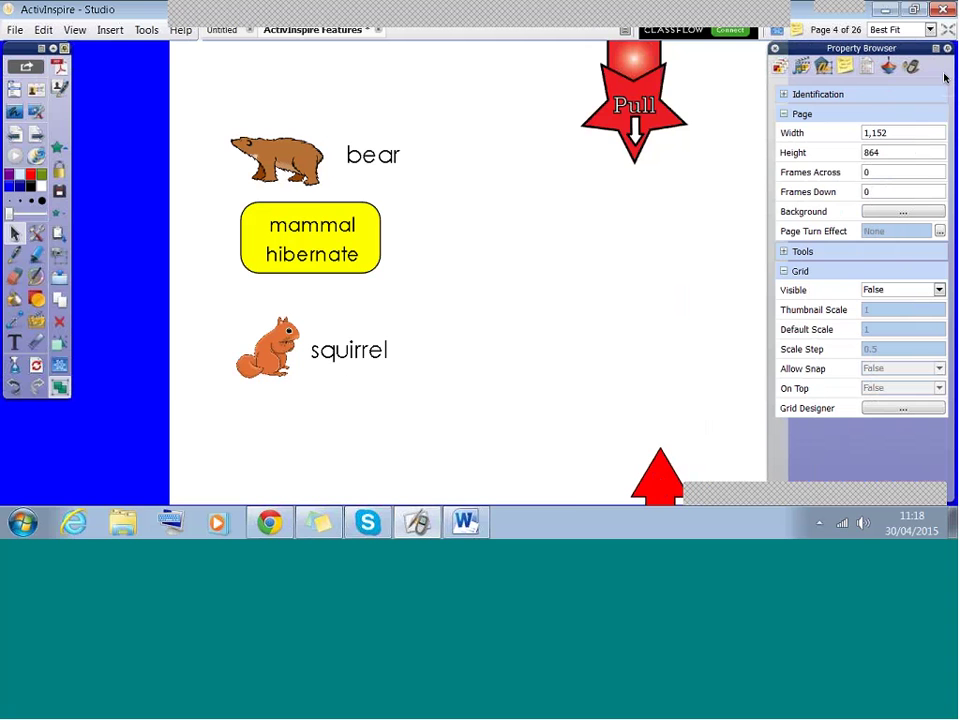
left_click(948, 49)
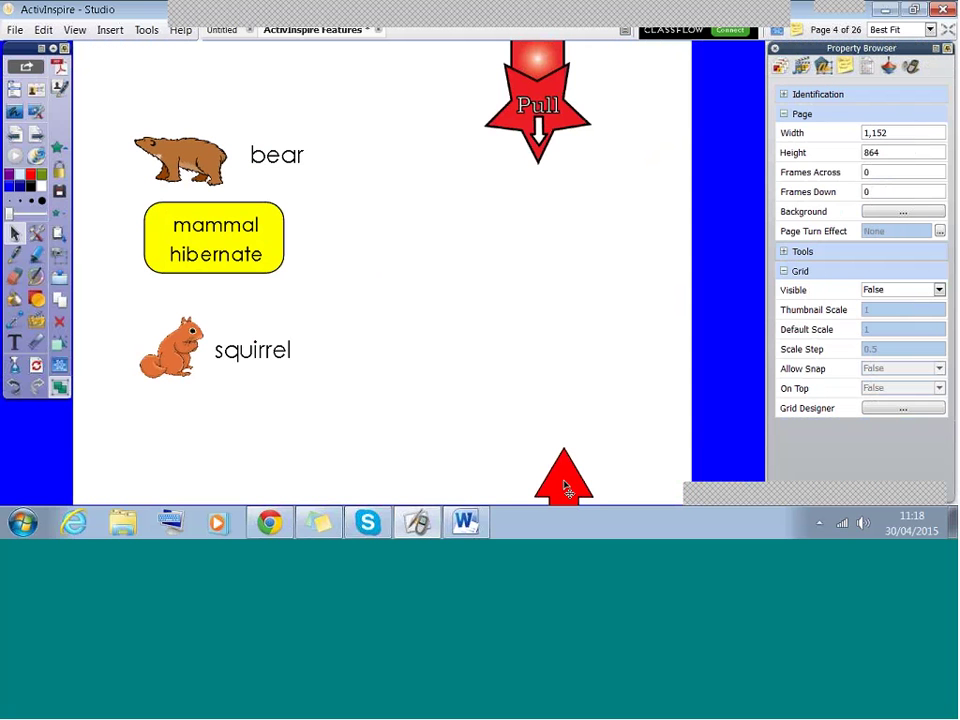
left_click(563, 487)
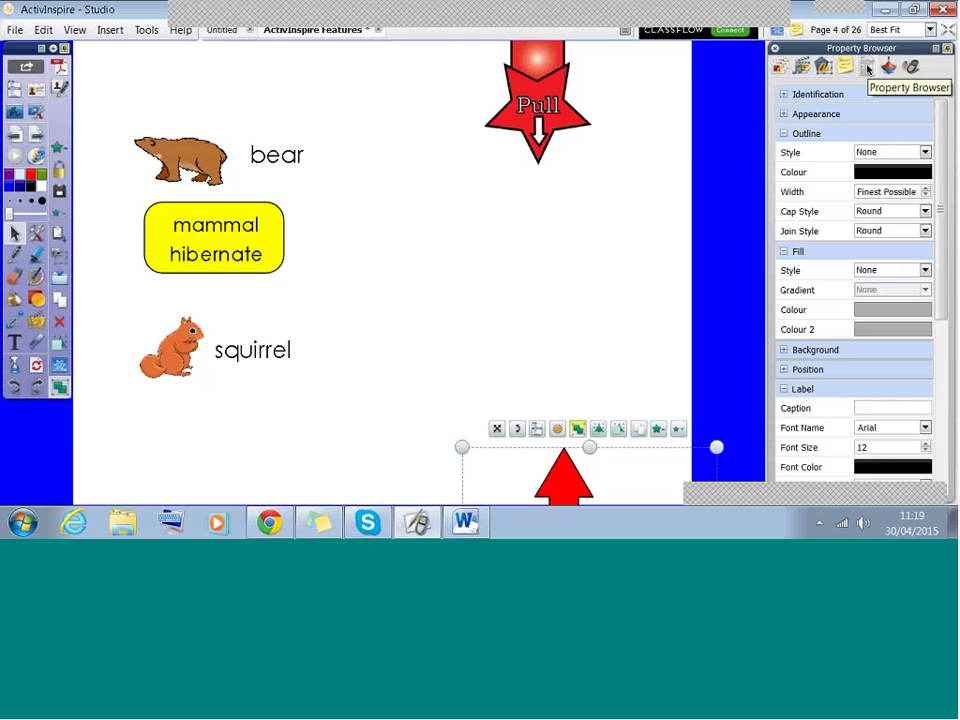
Set the red arrow group's Can Move restrictor to Vertically.
left_click(785, 133)
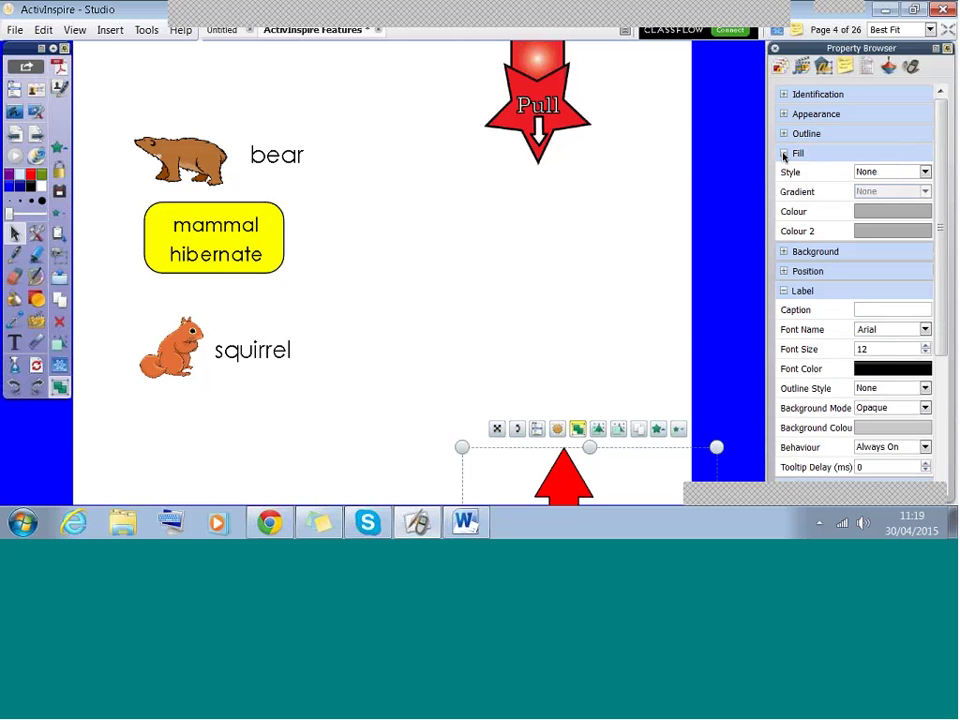
left_click(785, 153)
left_click(790, 212)
left_click(800, 231)
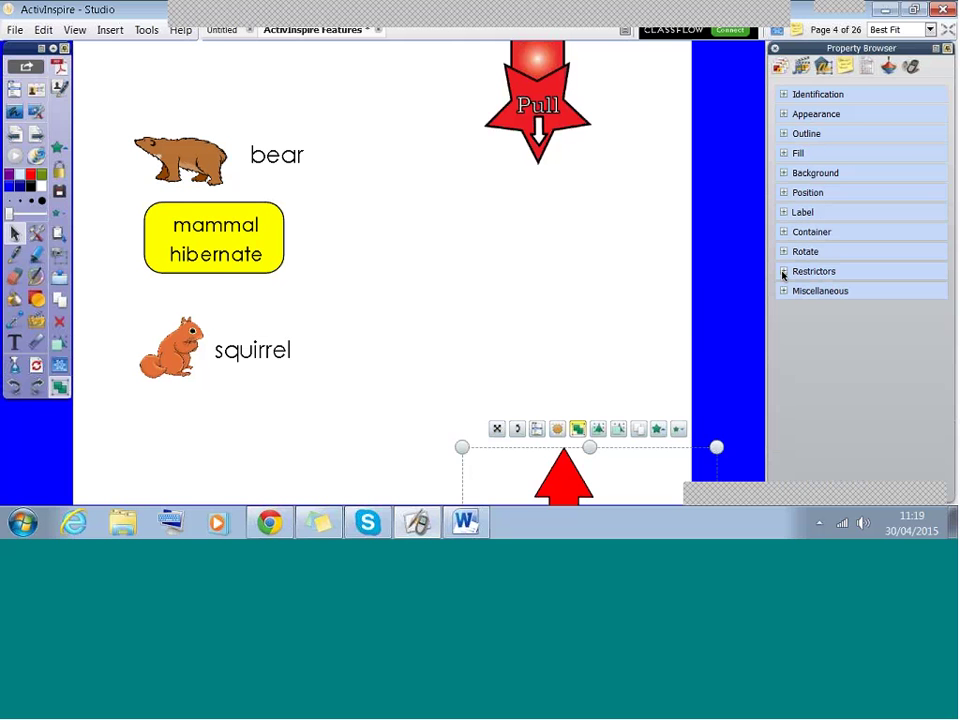
left_click(784, 272)
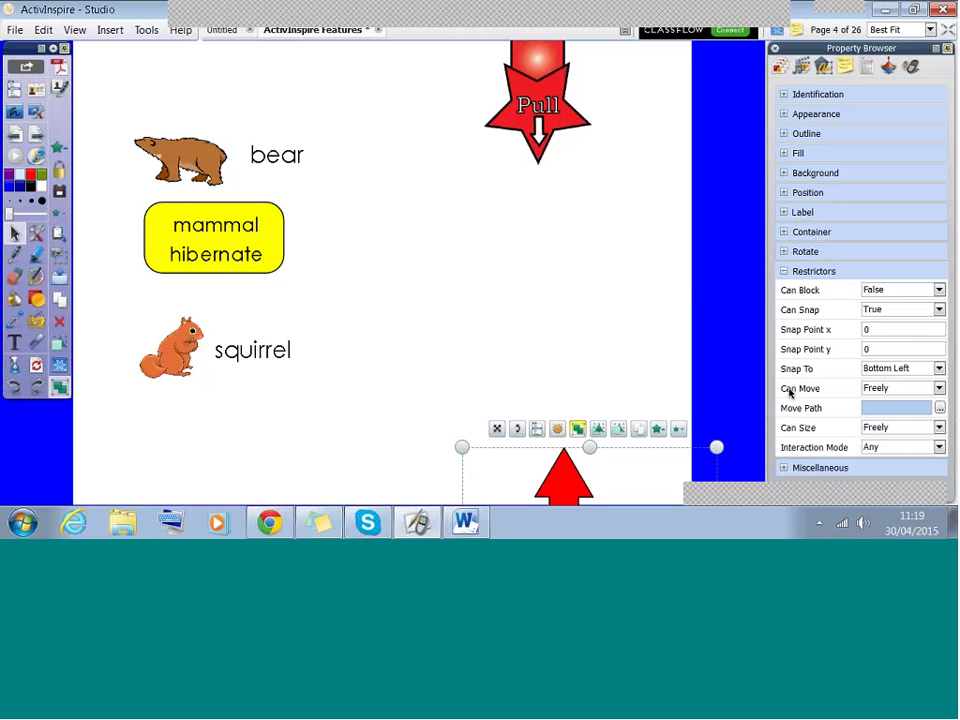
left_click(939, 389)
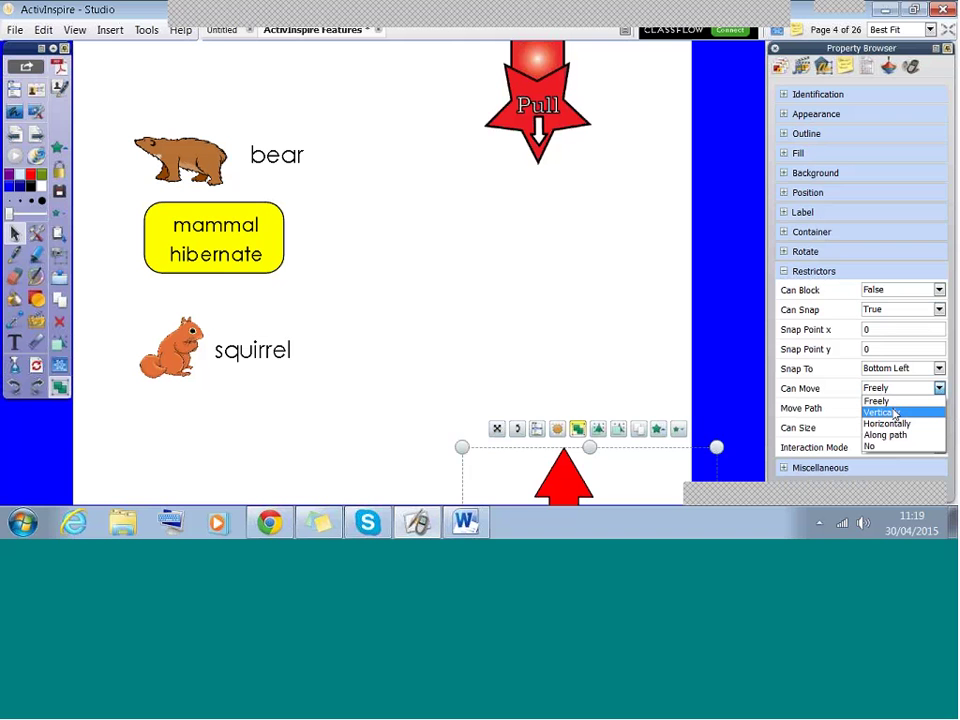
left_click(894, 413)
left_click(410, 435)
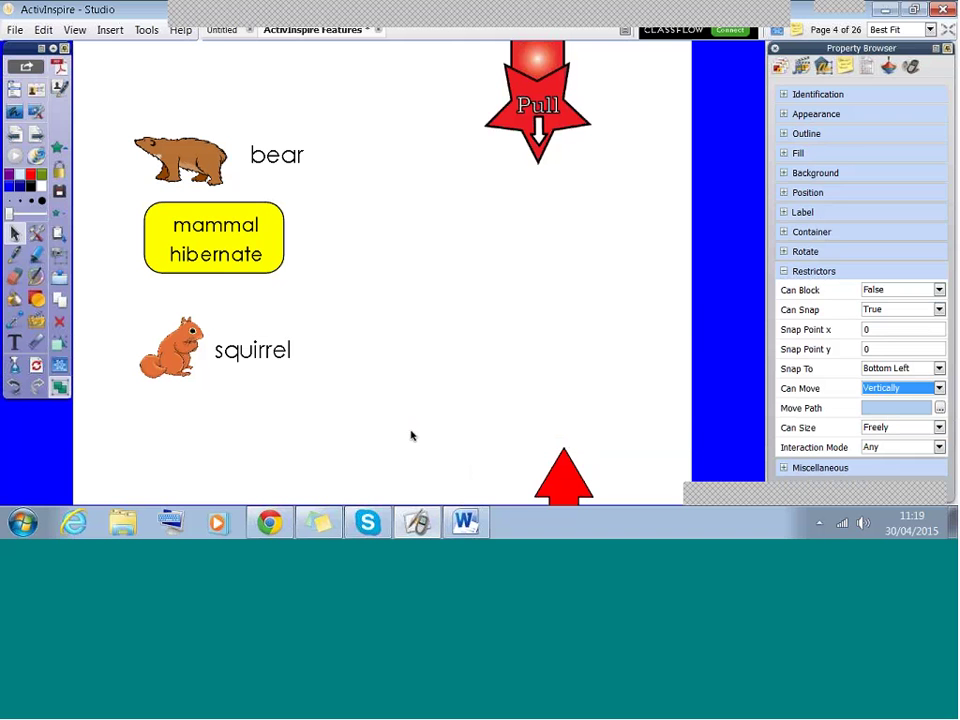
Reselect the red arrow group and check its Can Move setting among the Restrictors.
left_click(567, 470)
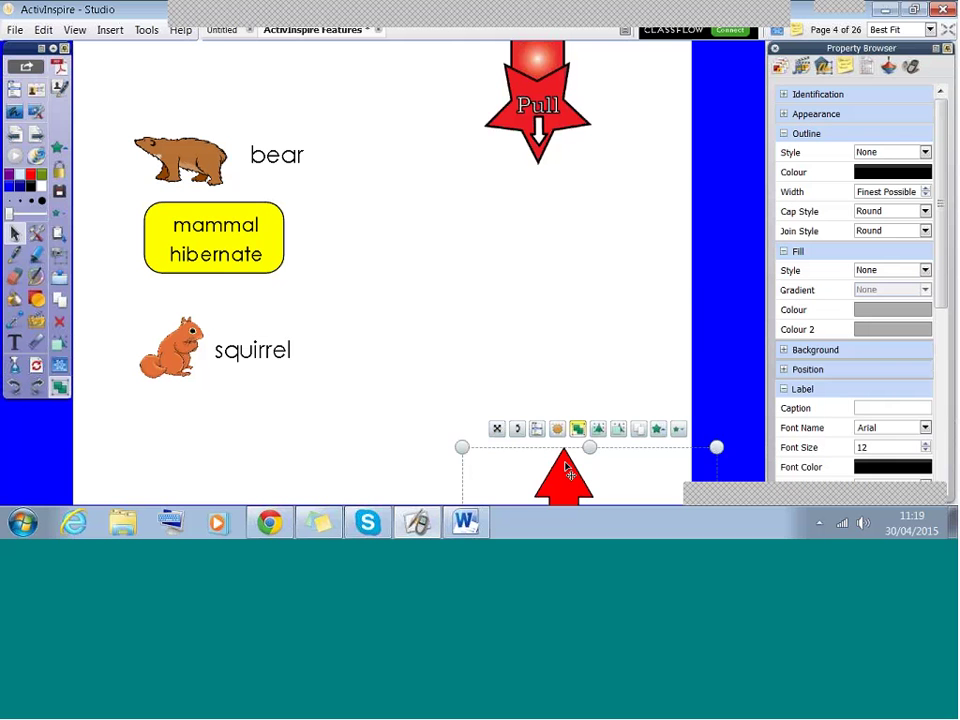
left_click(784, 252)
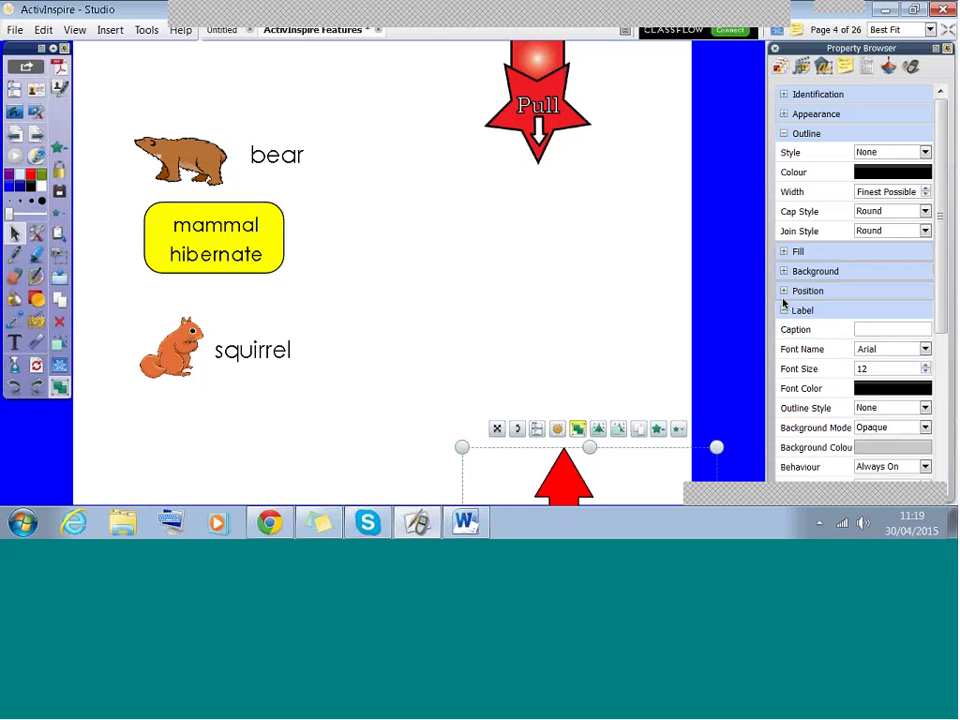
left_click(784, 309)
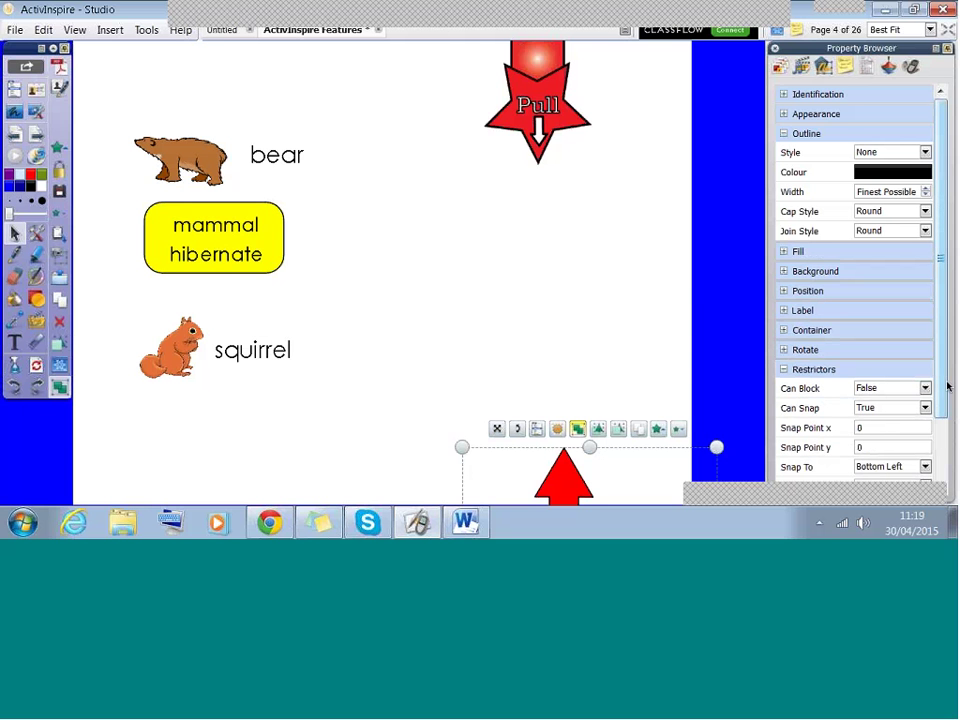
left_click_drag(947, 386, 943, 452)
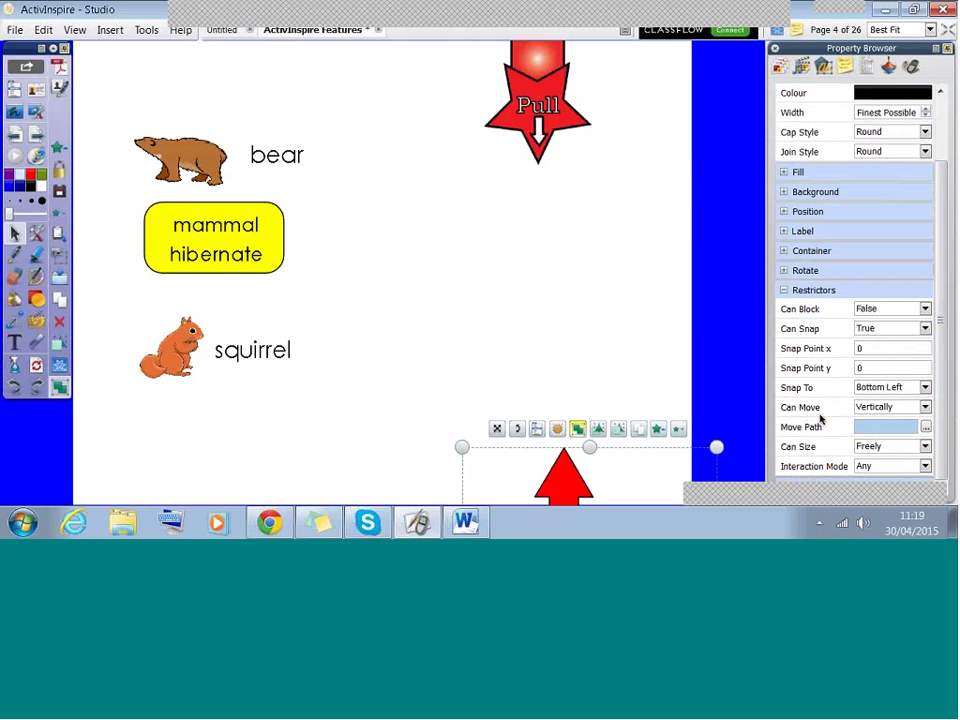
Test the vertical restriction by pulling the red arrow group up the page and lowering it back to the page's lower edge.
left_click(325, 452)
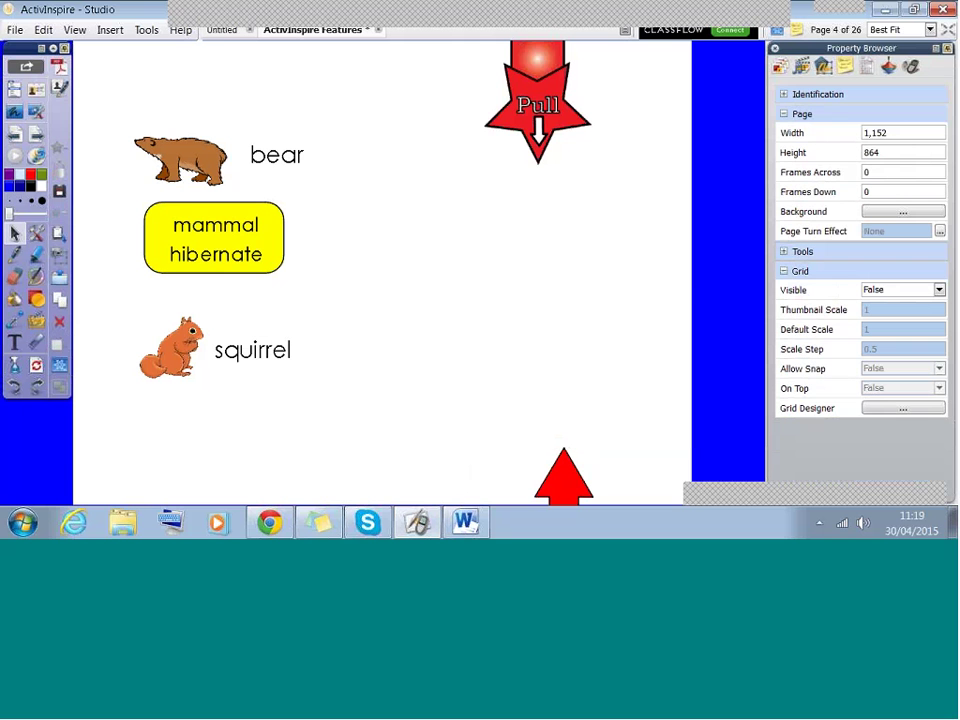
left_click_drag(570, 487, 529, 323)
left_click_drag(570, 405, 563, 495)
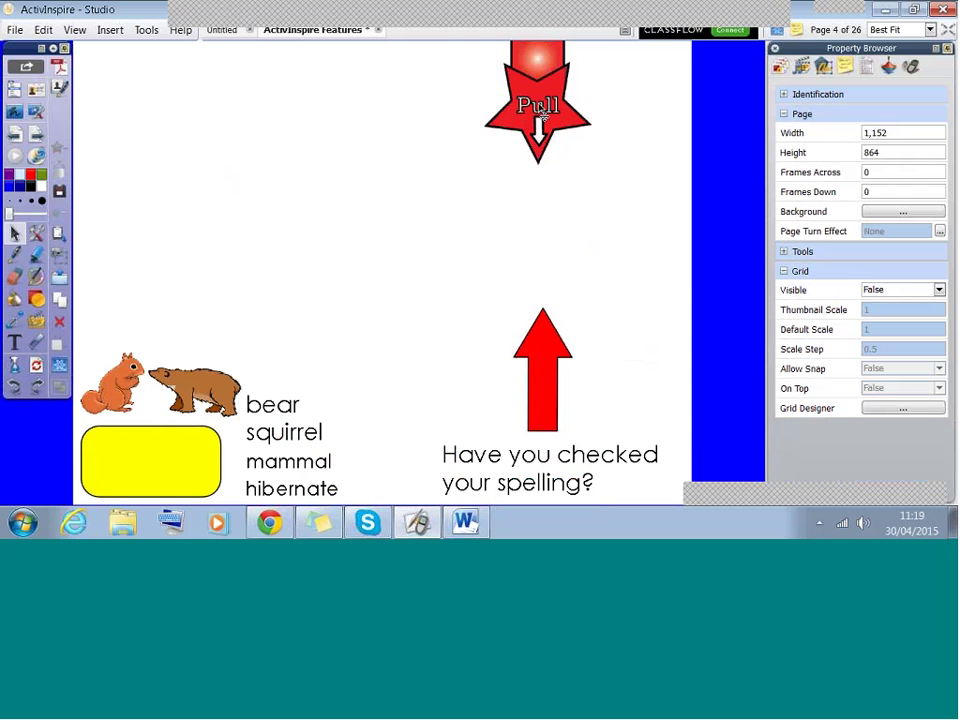
Pull the star-shaped red Pull tab down until its whole rectangular frame is on the page.
left_click_drag(543, 115, 463, 323)
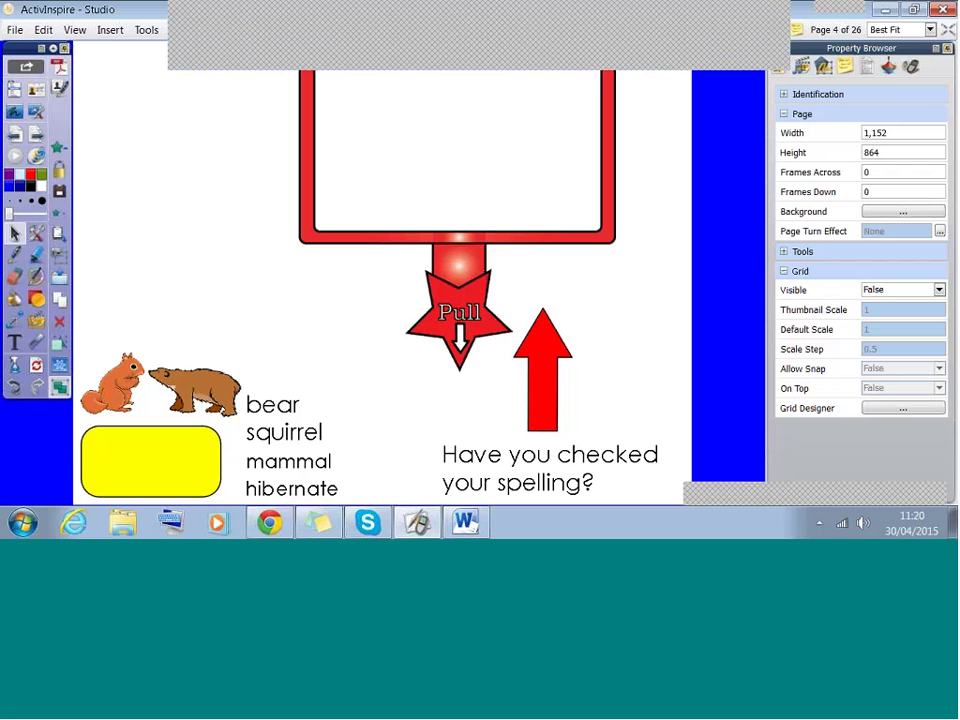
left_click_drag(468, 313, 455, 332)
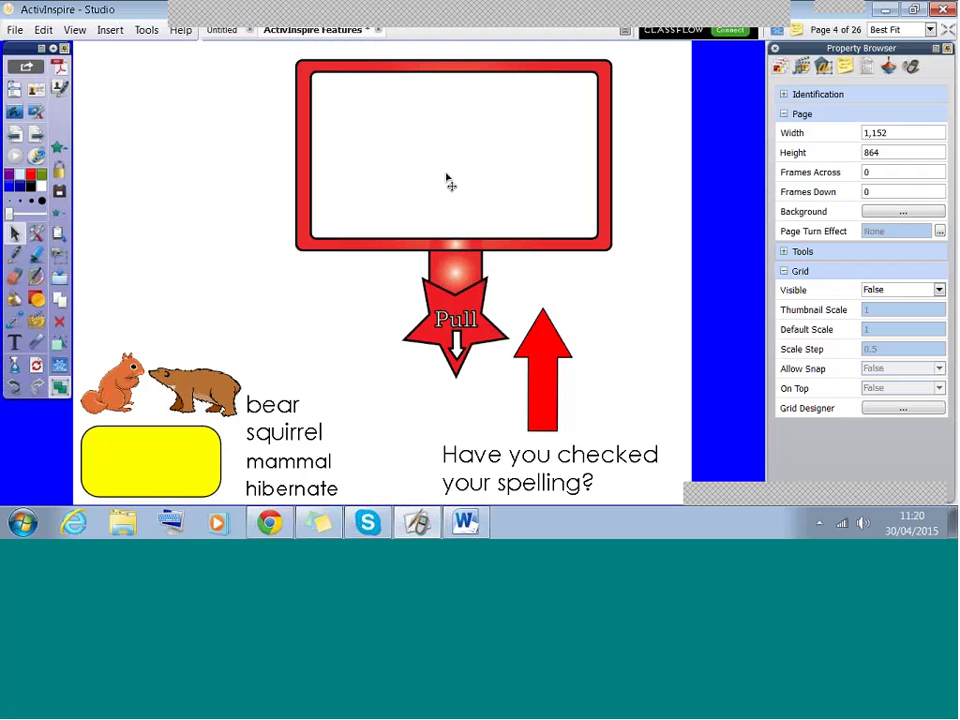
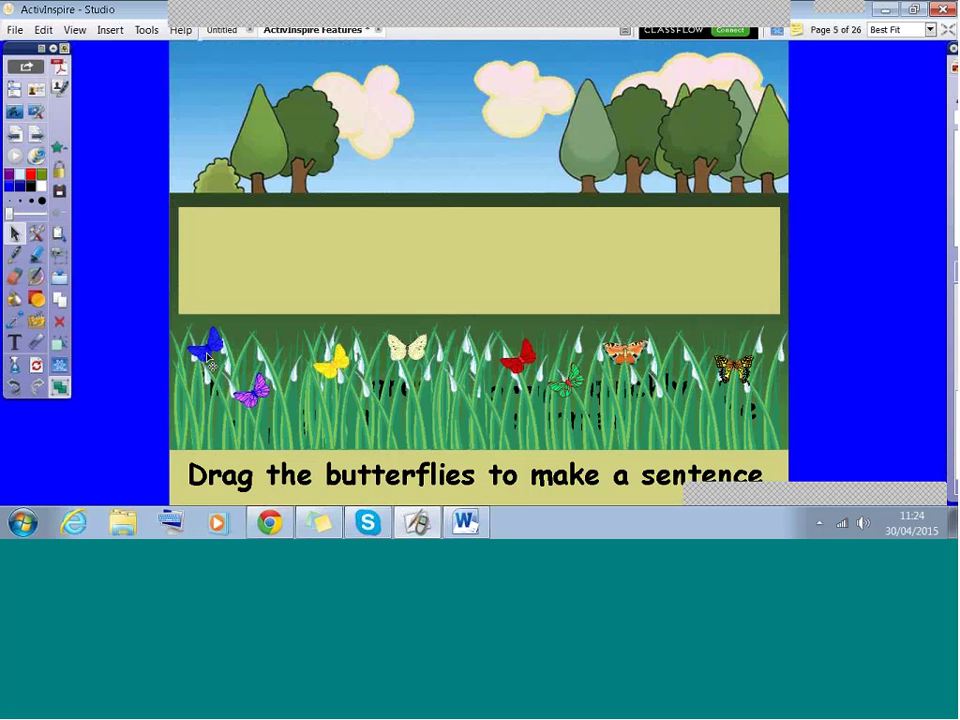
Lift the blue, cream, orange and green butterflies out of the grass and line up their words in the panel above.
mouse_move(208, 360)
left_mouse_down()
mouse_move(222, 254)
mouse_move(202, 349)
mouse_move(206, 360)
mouse_move(226, 292)
mouse_move(222, 260)
mouse_move(212, 375)
left_mouse_up()
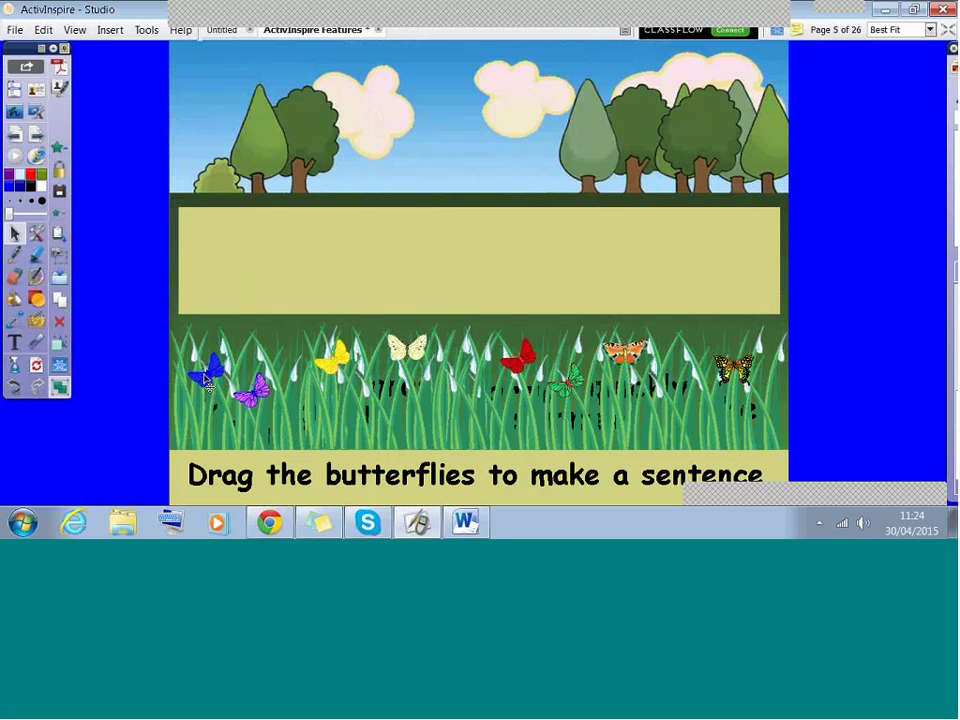
left_click_drag(207, 378, 241, 232)
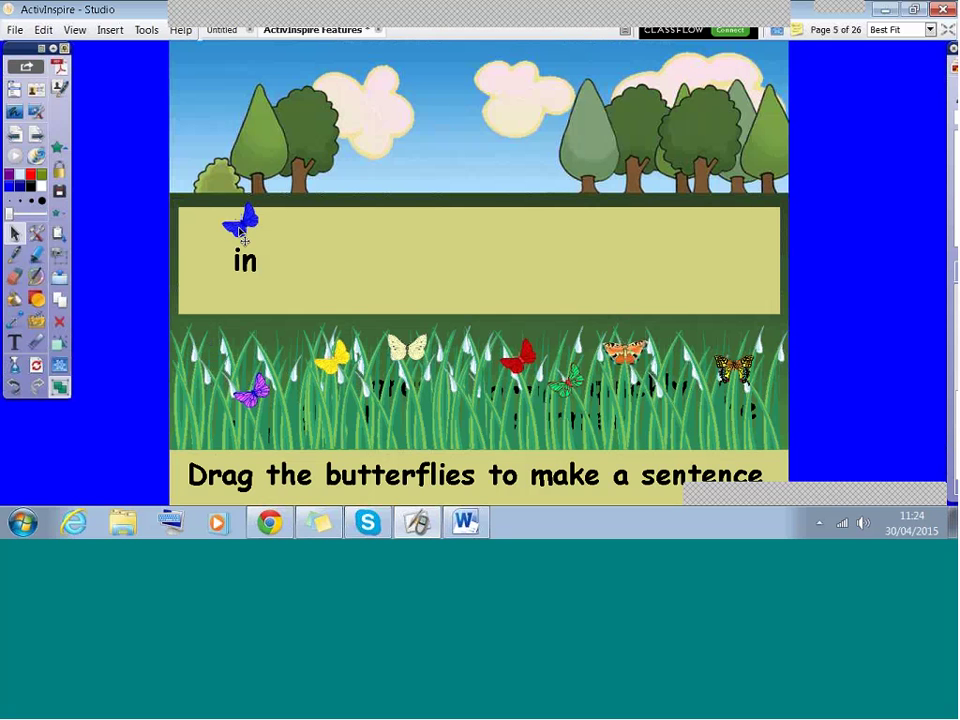
left_click_drag(242, 233, 305, 252)
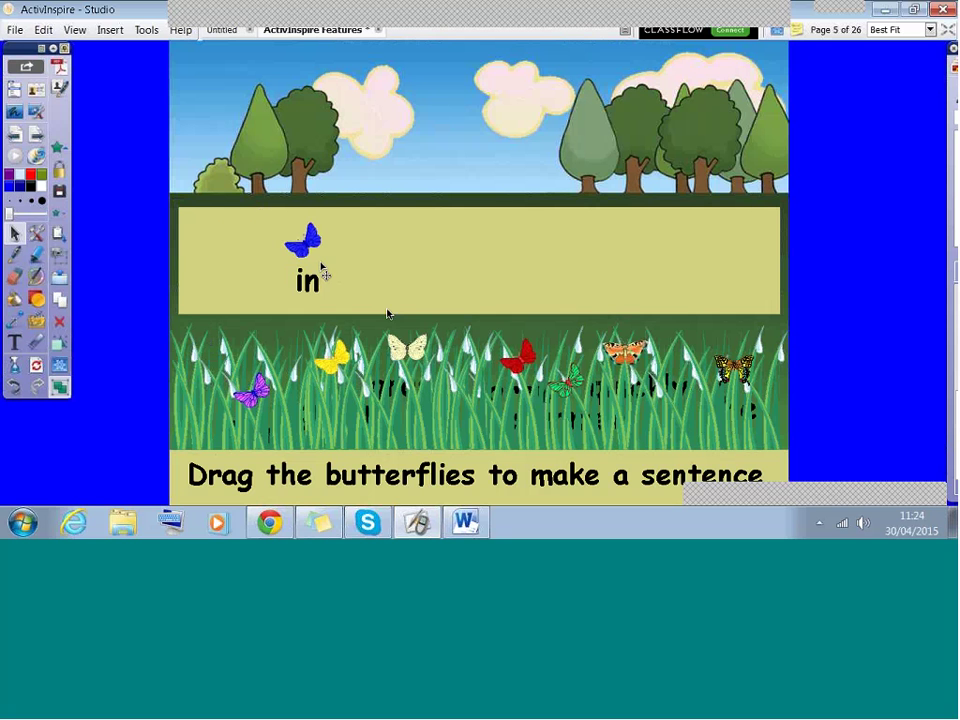
left_click_drag(400, 349, 388, 242)
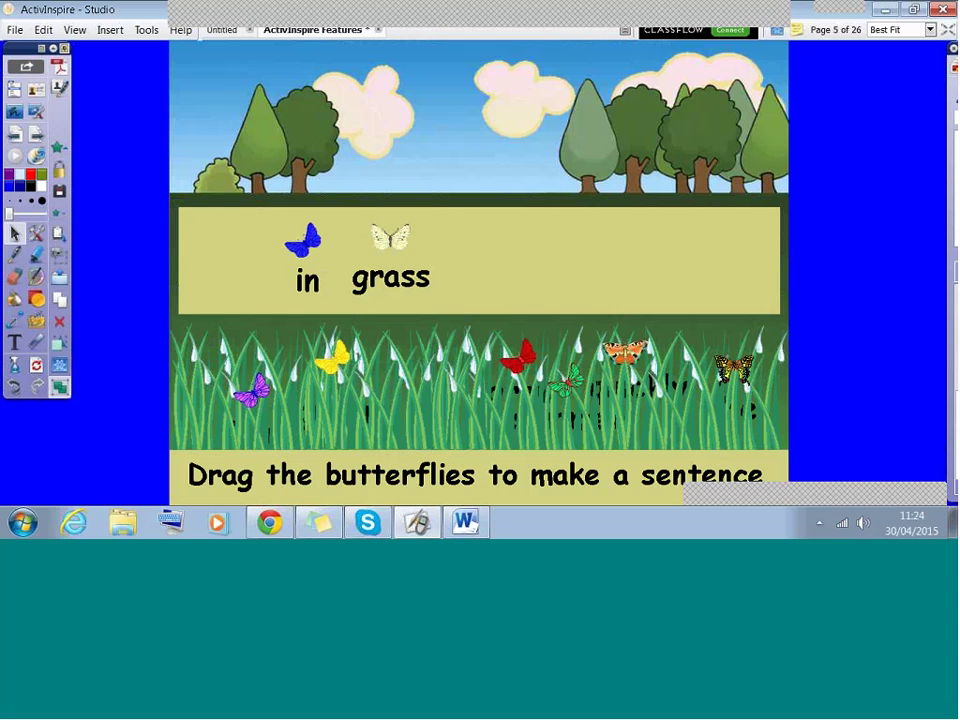
left_click_drag(624, 352, 500, 240)
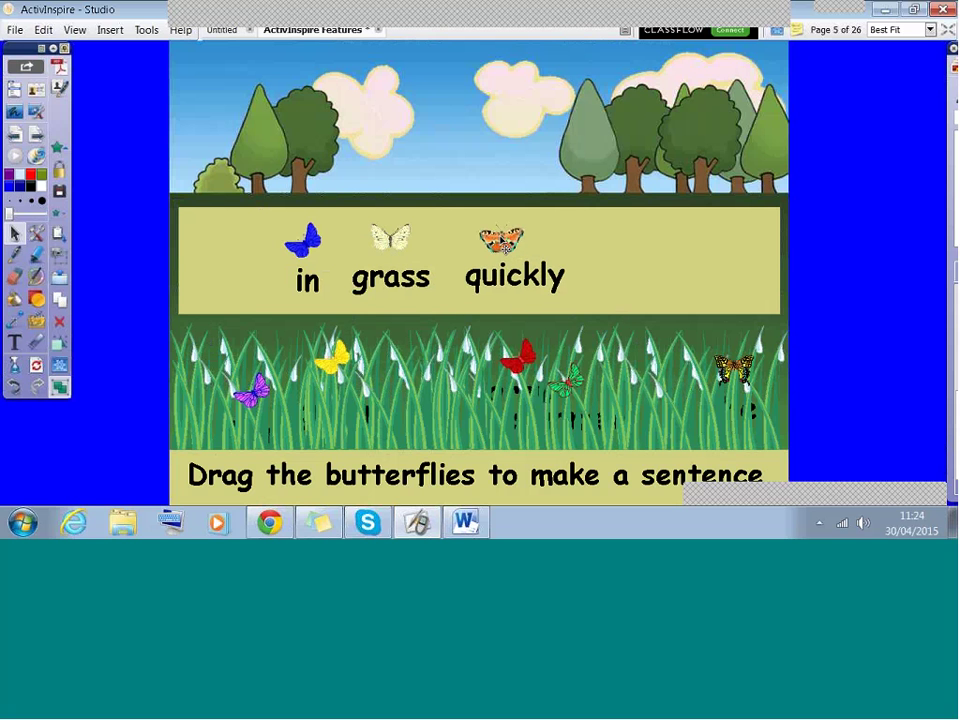
left_click_drag(556, 354, 545, 180)
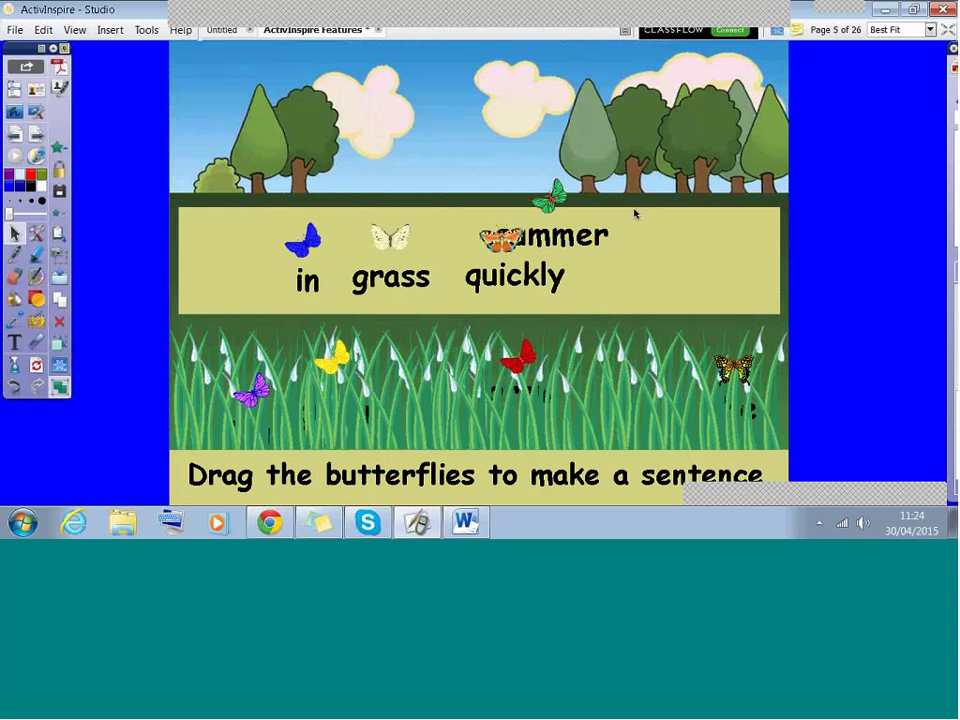
left_click_drag(634, 213, 664, 240)
left_click_drag(303, 249, 278, 255)
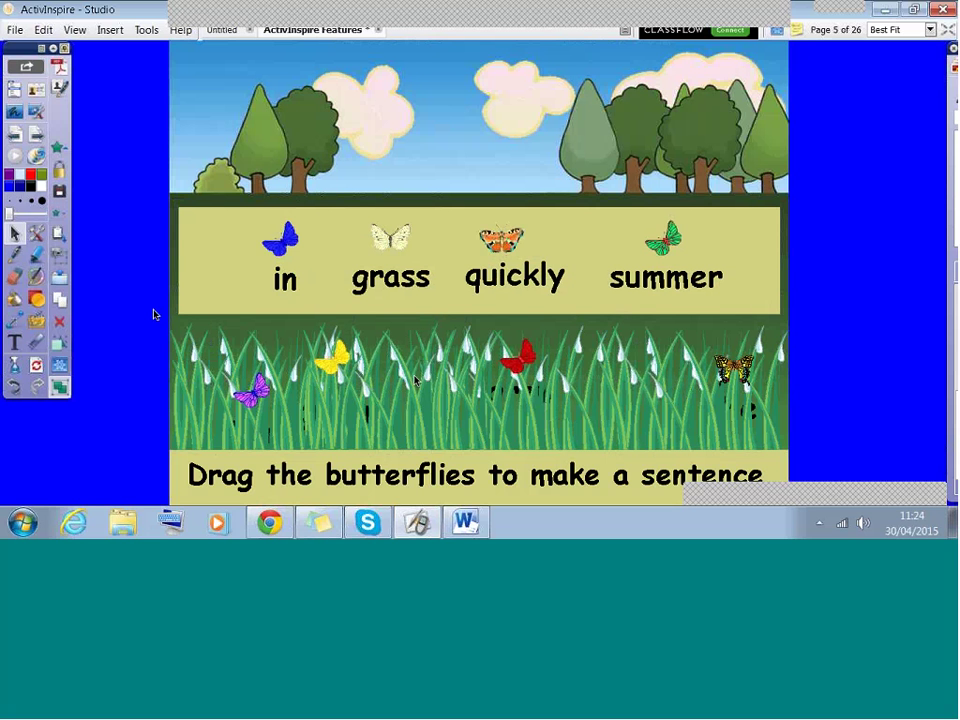
On page 6, slide the yellow arrow group across the hedgehog picture and back, pull it in to the picture's edge, and select it.
left_click(38, 136)
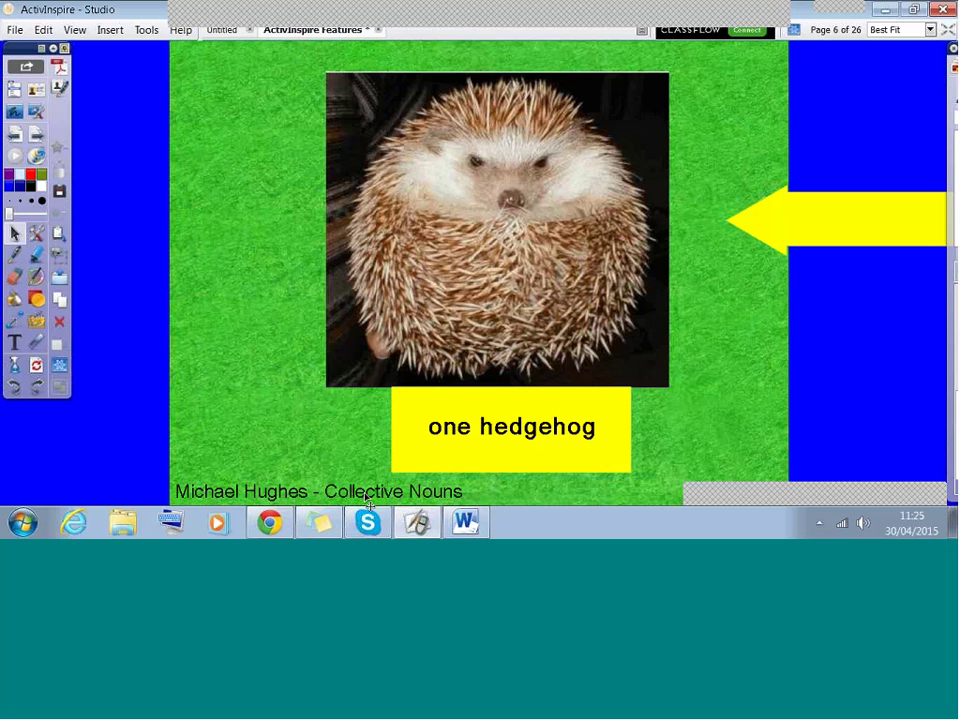
left_click_drag(778, 231, 143, 230)
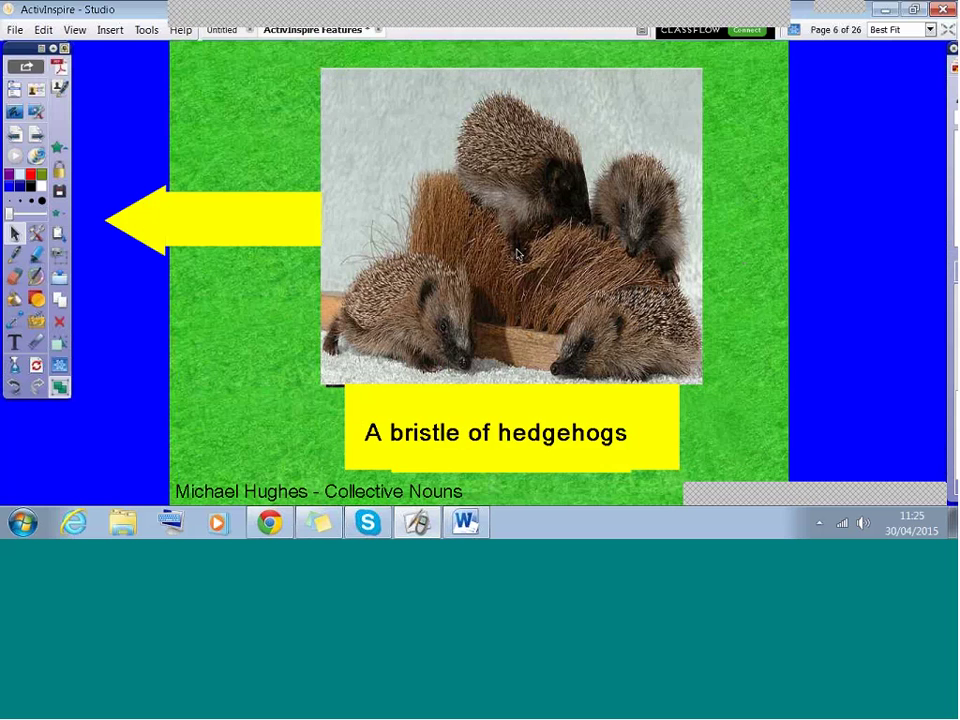
left_click_drag(517, 254, 240, 227)
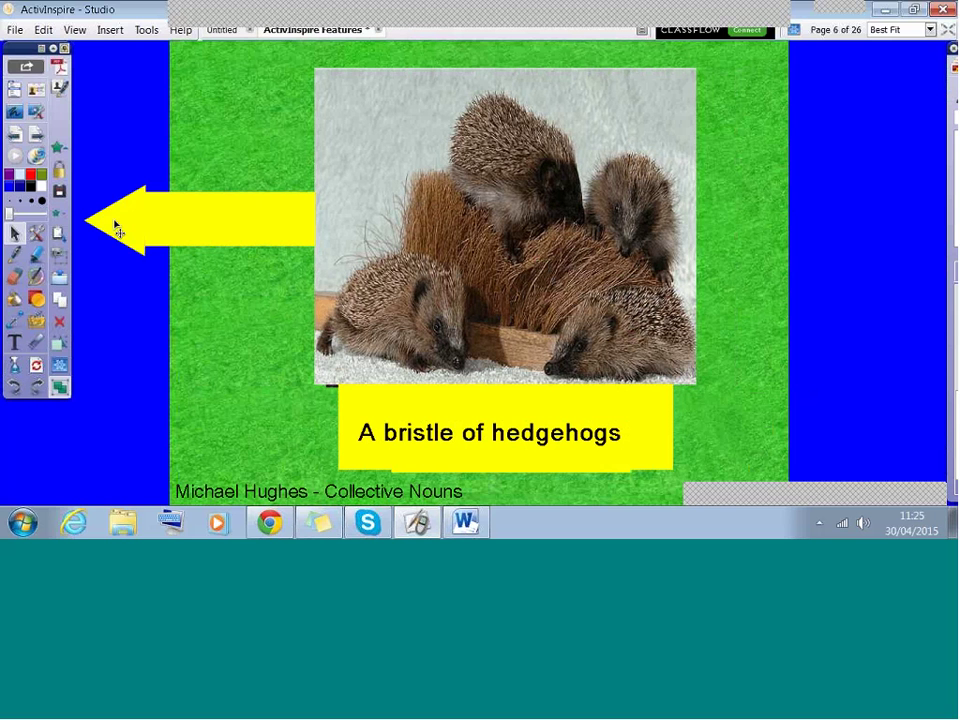
left_click_drag(117, 228, 769, 231)
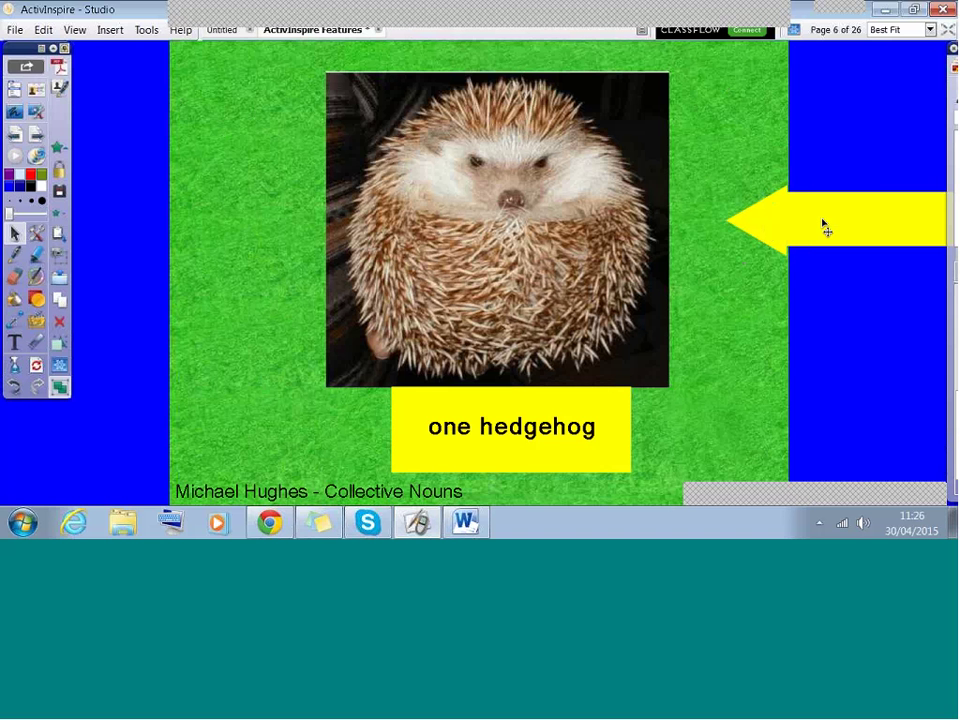
left_click_drag(823, 226, 735, 226)
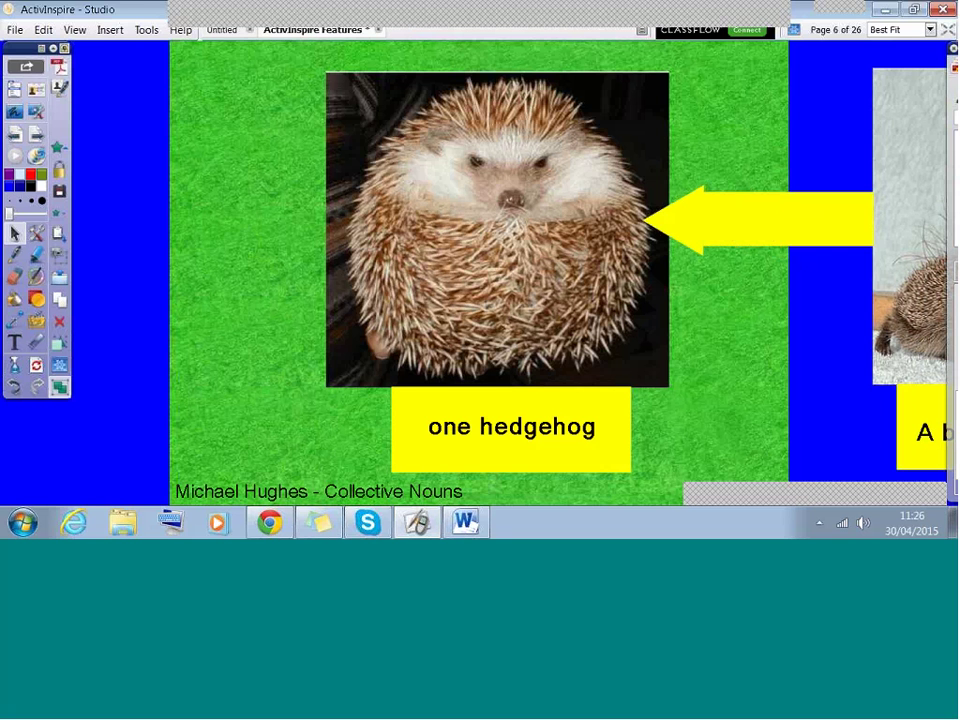
left_click(818, 234)
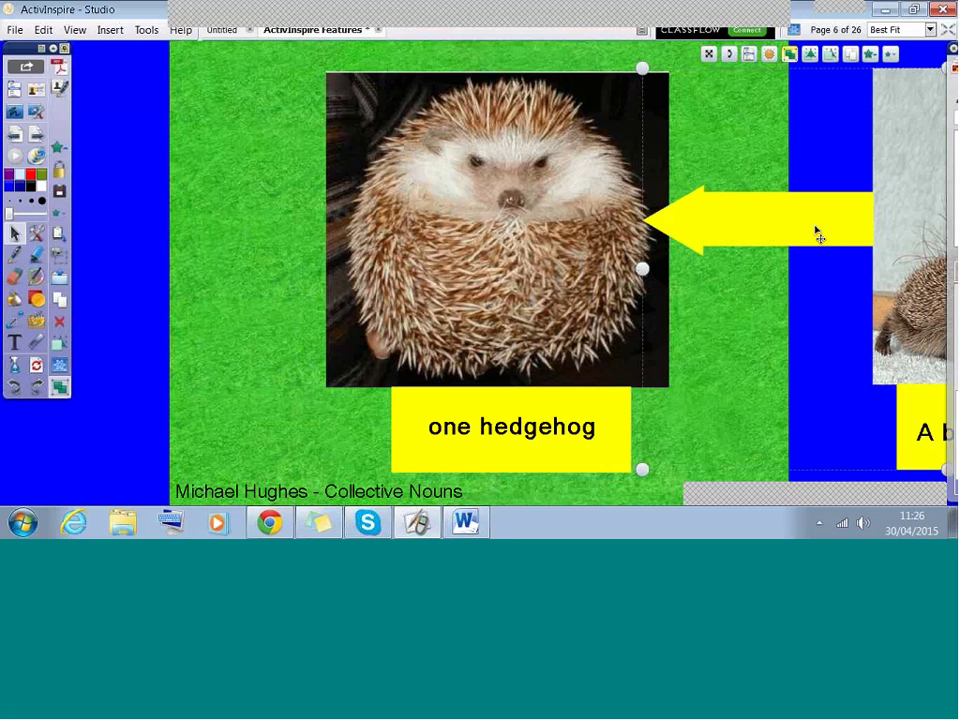
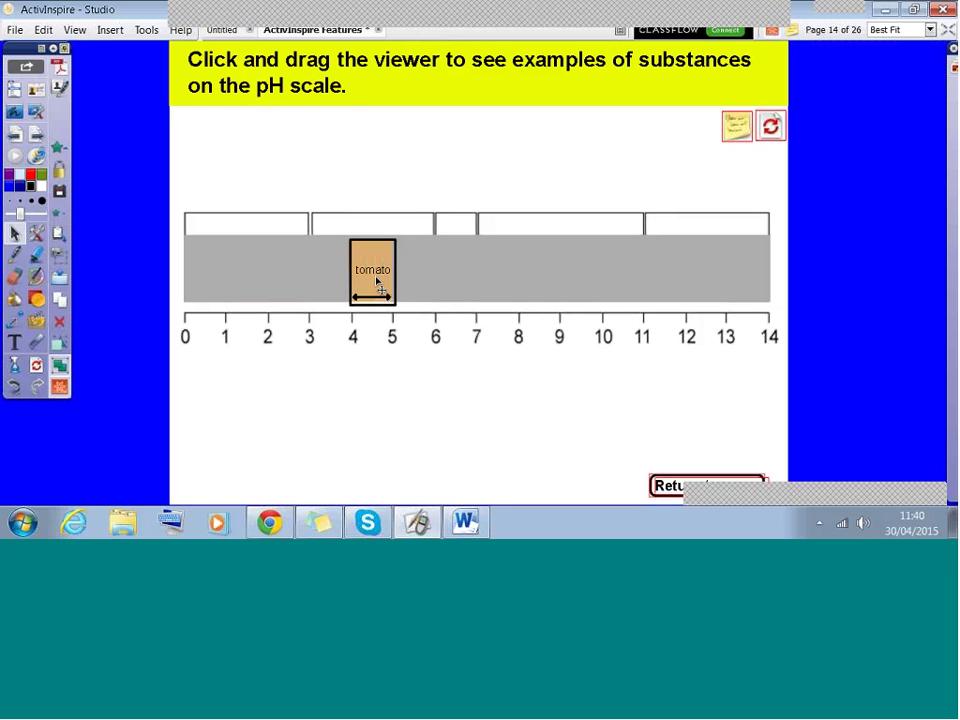
Slide the viewer along the pH scale to the orange between 3 and 4.
left_click_drag(376, 281, 377, 279)
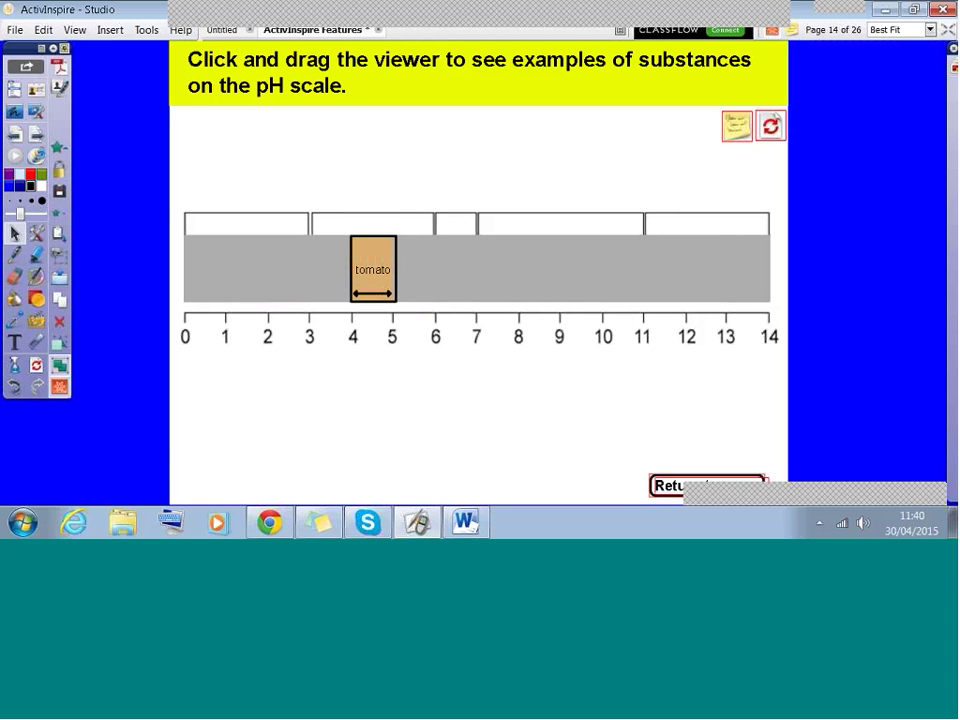
left_click_drag(382, 280, 331, 278)
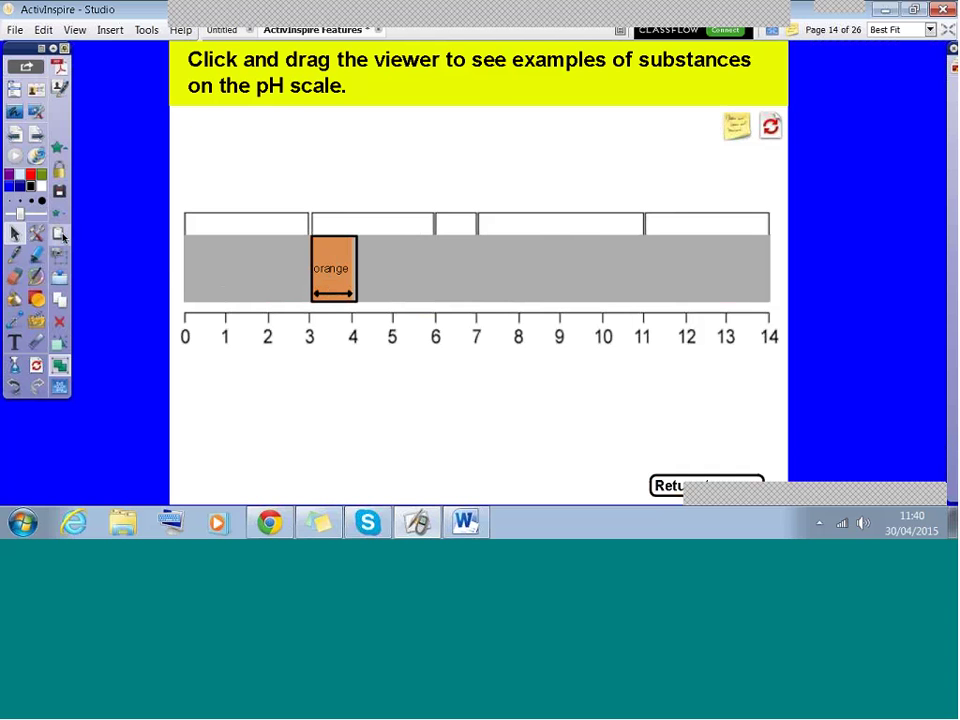
Rub away part of the grey band around pH 5 to 6 with Magic Ink, and reset the page.
left_click(36, 276)
mouse_move(415, 245)
left_mouse_down()
mouse_move(439, 294)
mouse_move(421, 270)
mouse_move(399, 270)
left_mouse_up()
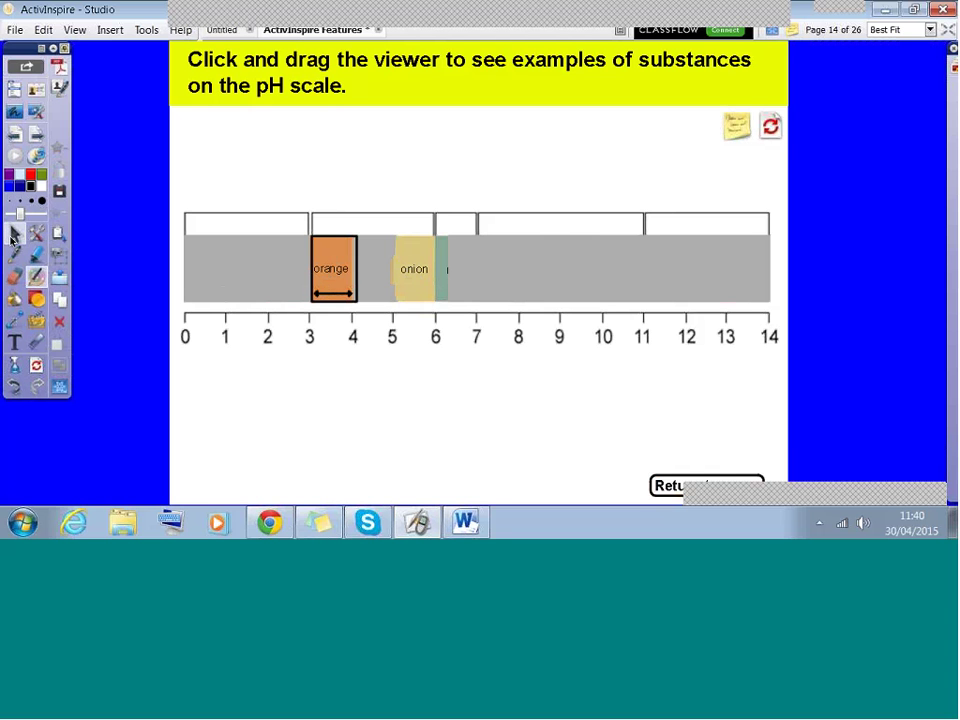
left_click(36, 364)
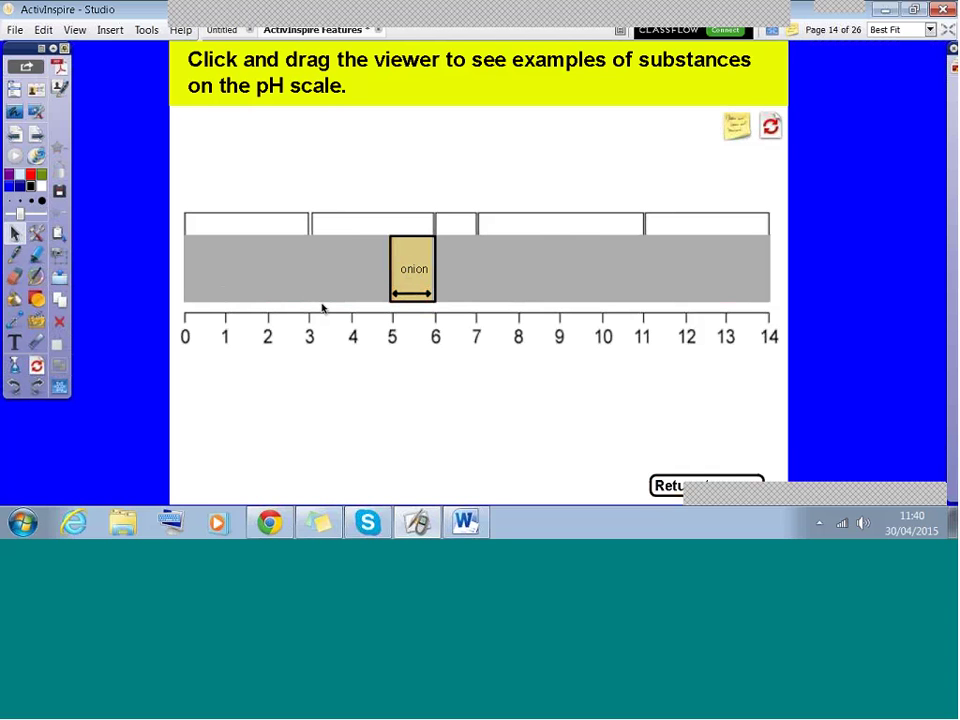
mouse_move(412, 270)
left_mouse_down()
mouse_move(519, 268)
mouse_move(412, 276)
left_mouse_up()
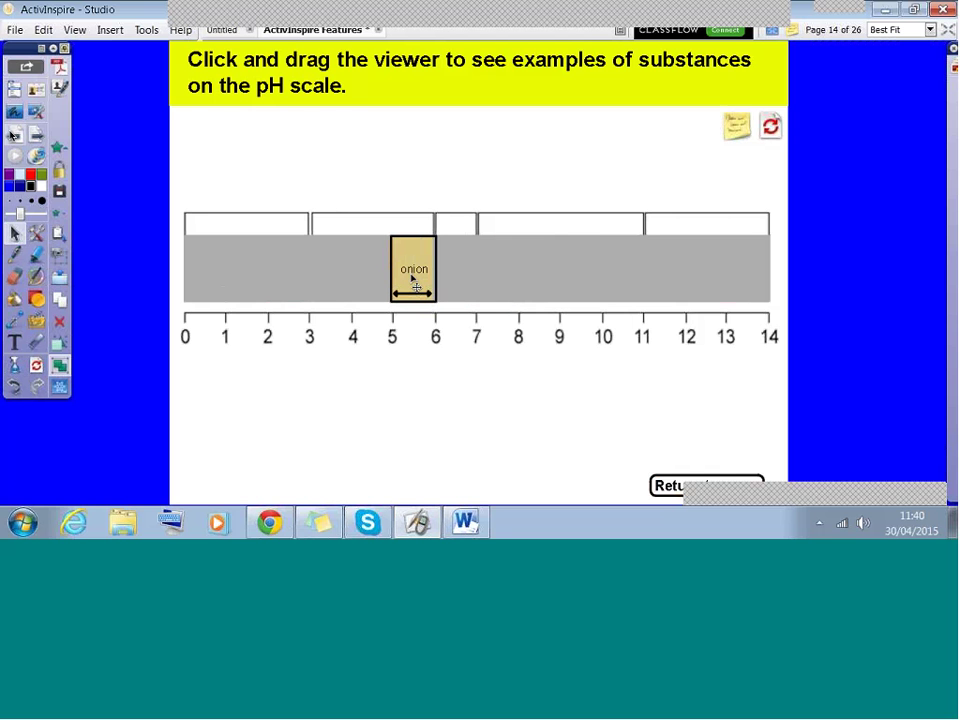
Go to page 15 and move the x-ray machine frame slightly around below the lab safety instructions.
left_click(35, 110)
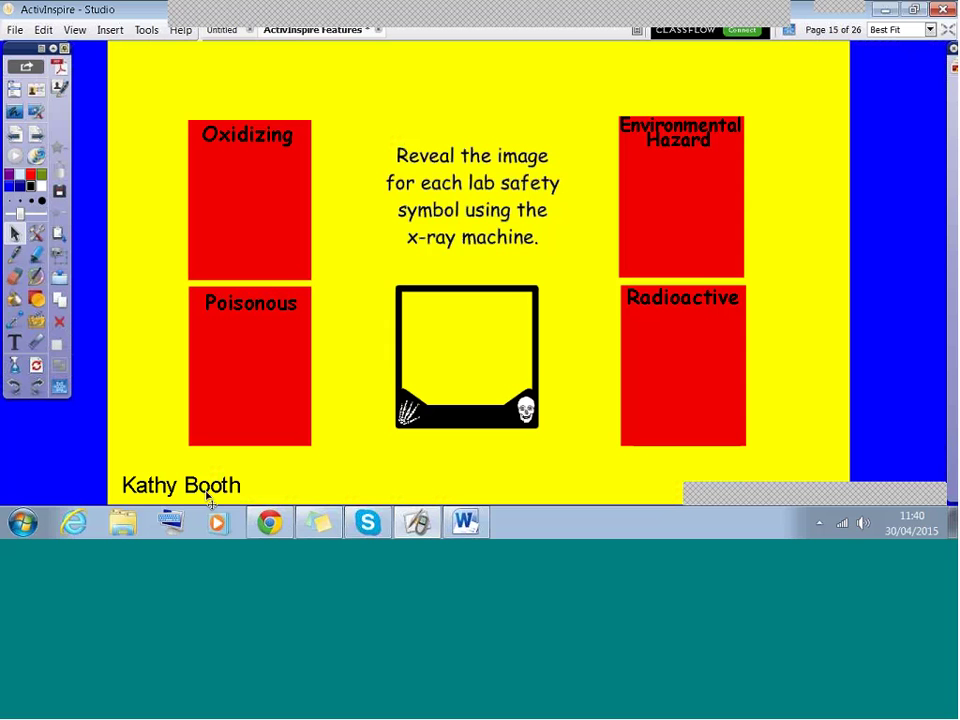
left_click_drag(474, 426, 445, 422)
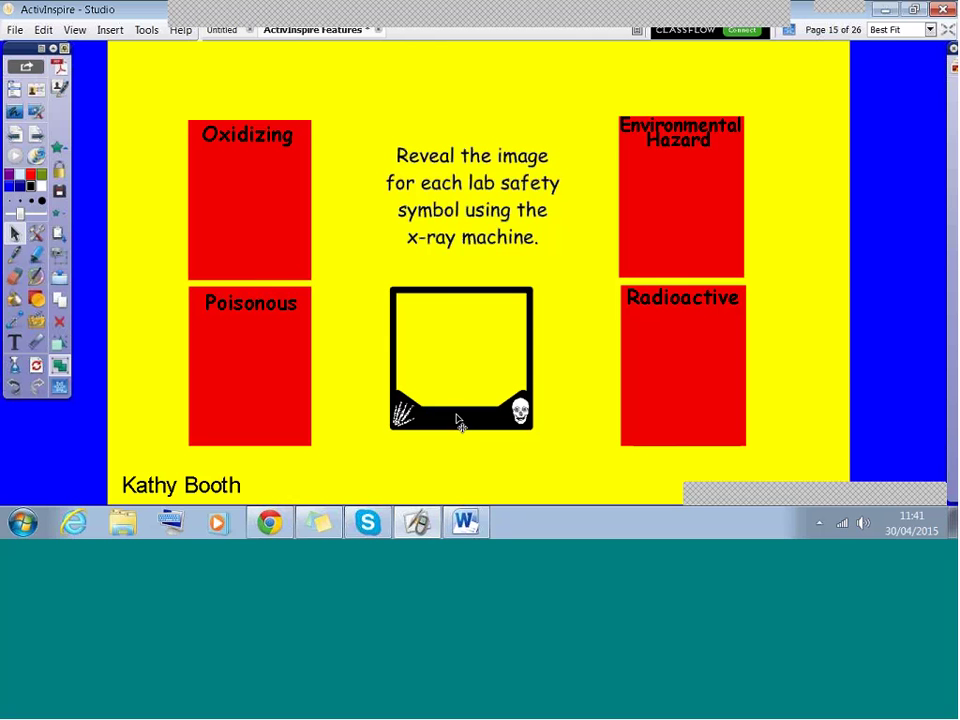
mouse_move(478, 425)
left_mouse_down()
mouse_move(375, 441)
mouse_move(266, 433)
mouse_move(259, 457)
mouse_move(270, 446)
mouse_move(266, 270)
mouse_move(693, 290)
mouse_move(705, 454)
mouse_move(695, 465)
mouse_move(542, 411)
mouse_move(482, 422)
left_mouse_up()
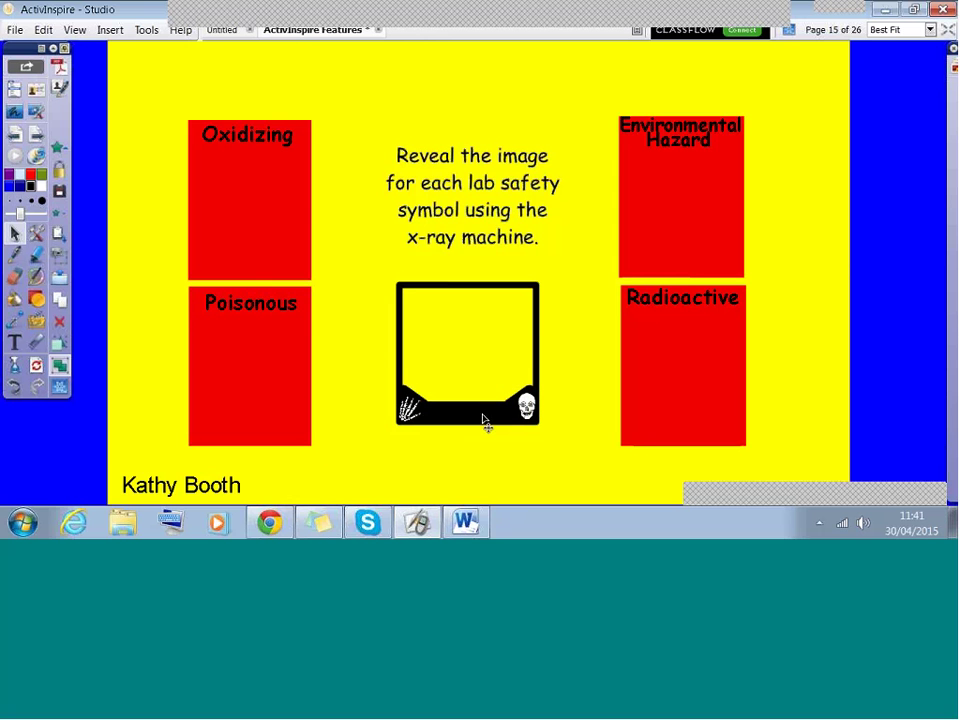
Go to page 16 and move the Magic Picture window over the lower left of the black area to uncover a hidden portrait.
left_click(40, 137)
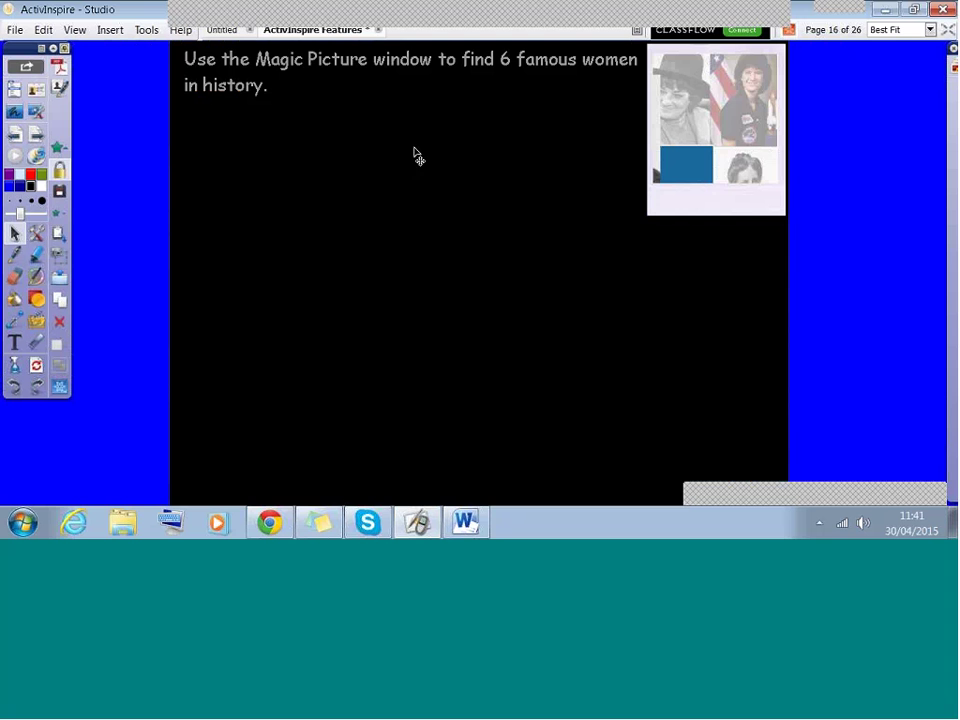
mouse_move(415, 154)
left_mouse_down()
mouse_move(400, 182)
mouse_move(429, 137)
mouse_move(414, 146)
mouse_move(435, 133)
mouse_move(416, 153)
mouse_move(399, 521)
mouse_move(471, 439)
mouse_move(617, 433)
mouse_move(476, 426)
mouse_move(394, 219)
mouse_move(416, 153)
left_mouse_up()
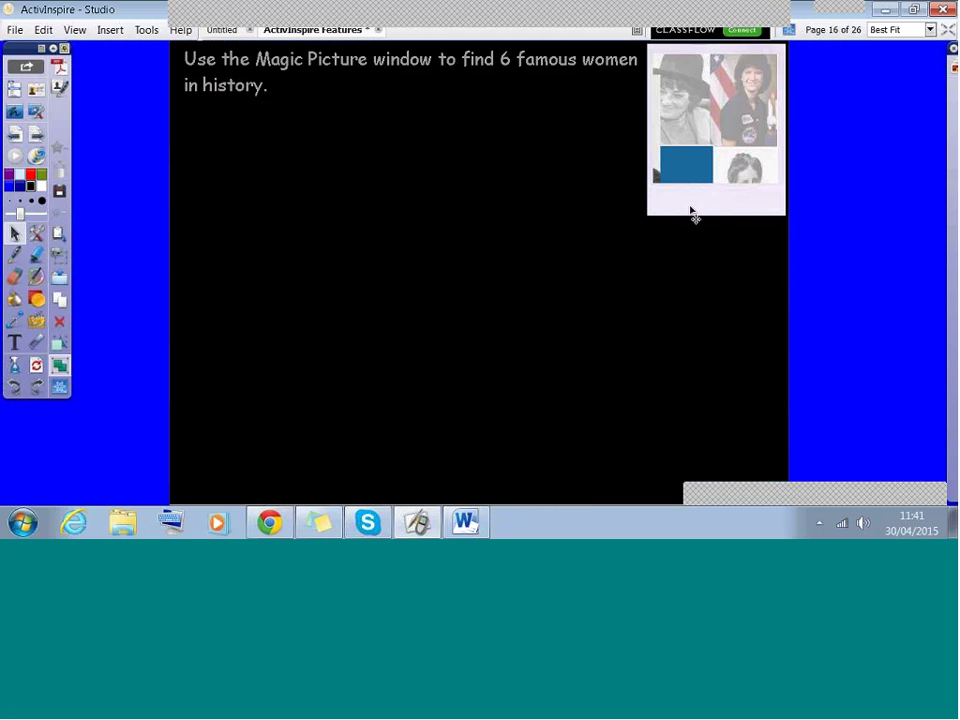
left_click_drag(692, 212, 313, 439)
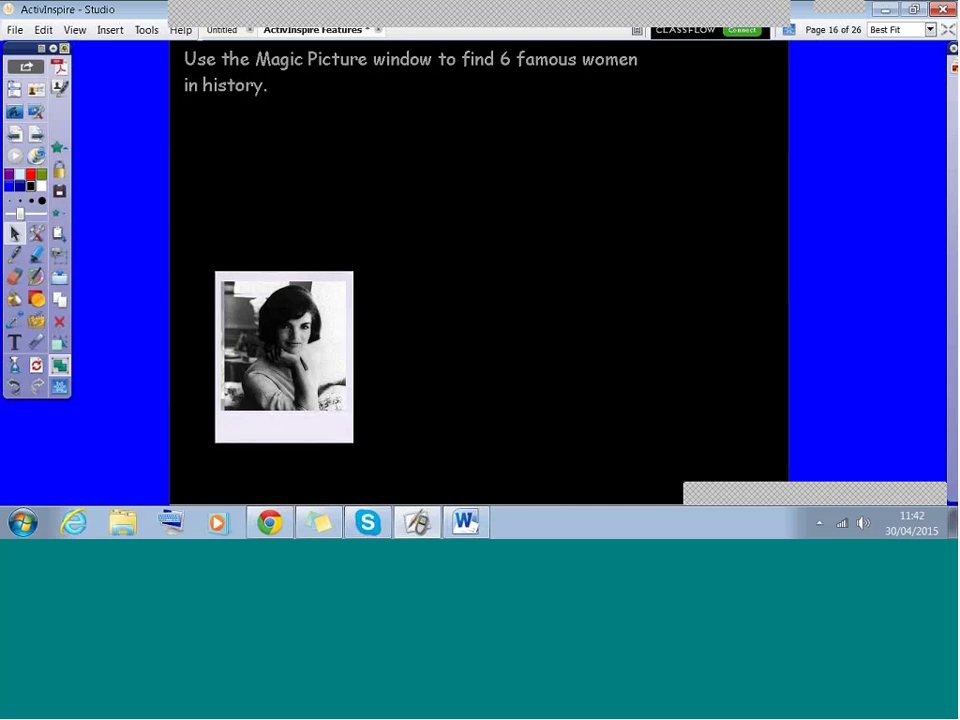
Go to page 17, Further Support - Magic Ink, and pull the first yellow Pull tab up to uncover its ActivTips references.
left_click(36, 141)
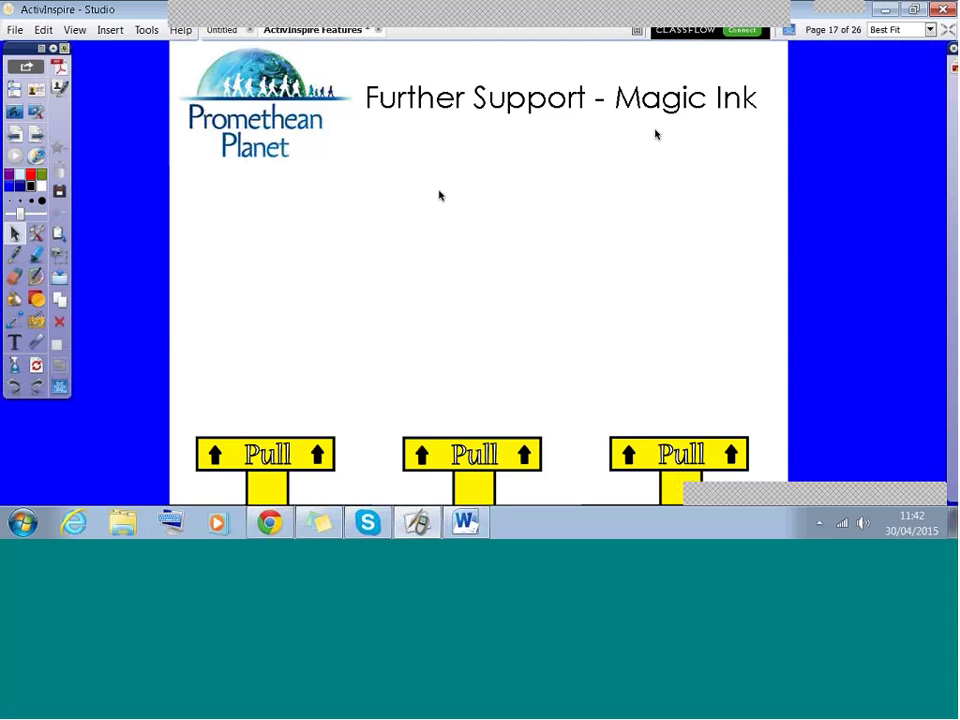
left_click_drag(266, 470, 265, 216)
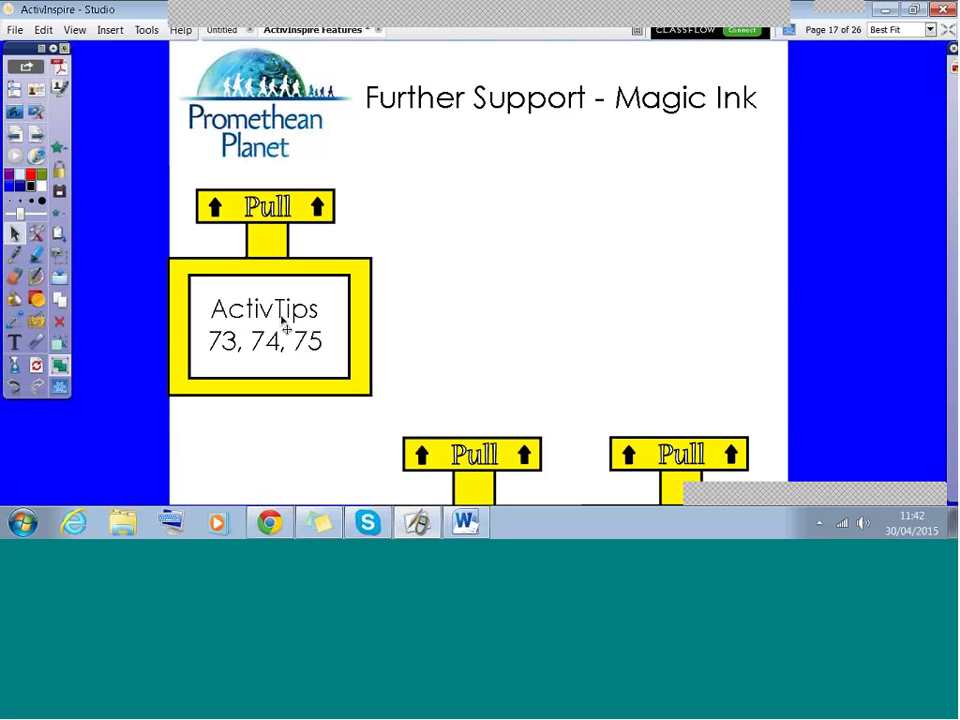
Switch to Chrome, search the Promethean Planet resources for ActivTips, and look over the first results.
left_click(269, 522)
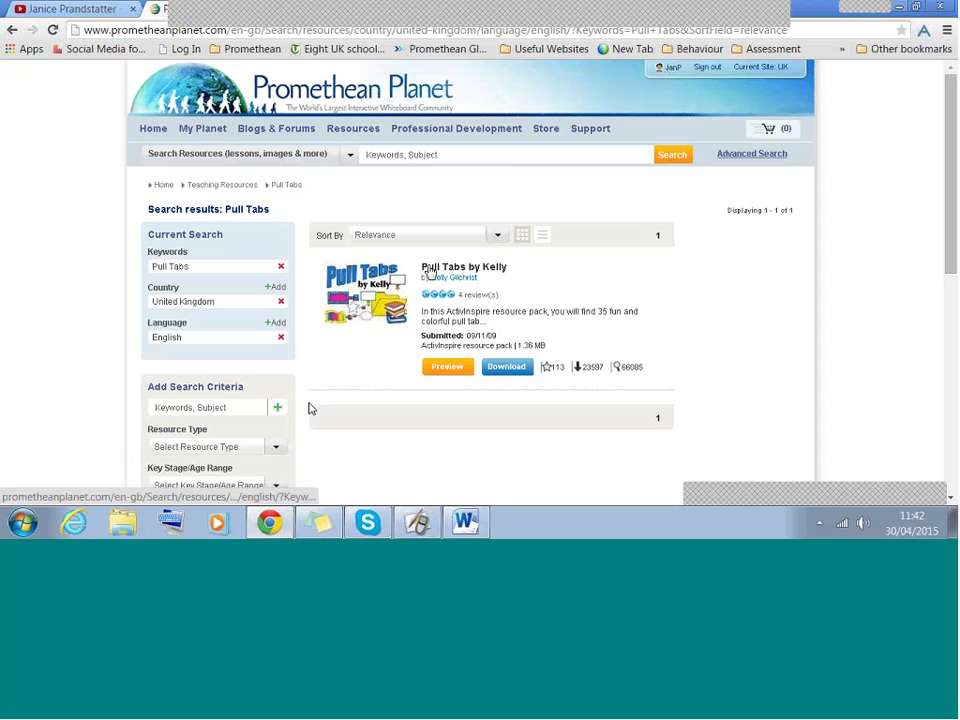
mouse_move(465, 140)
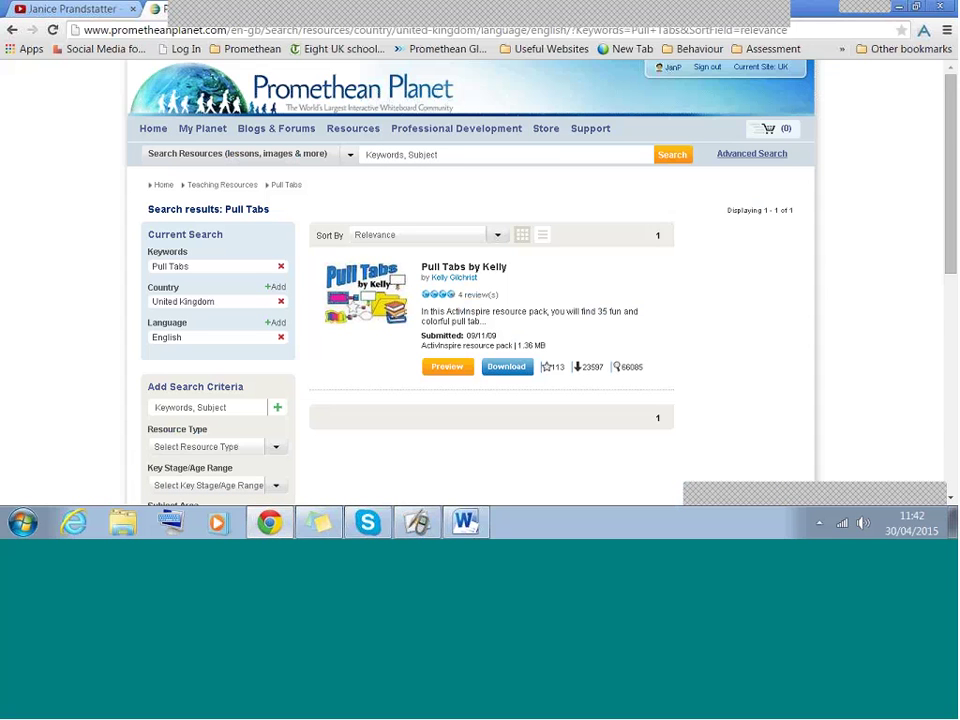
left_click(451, 156)
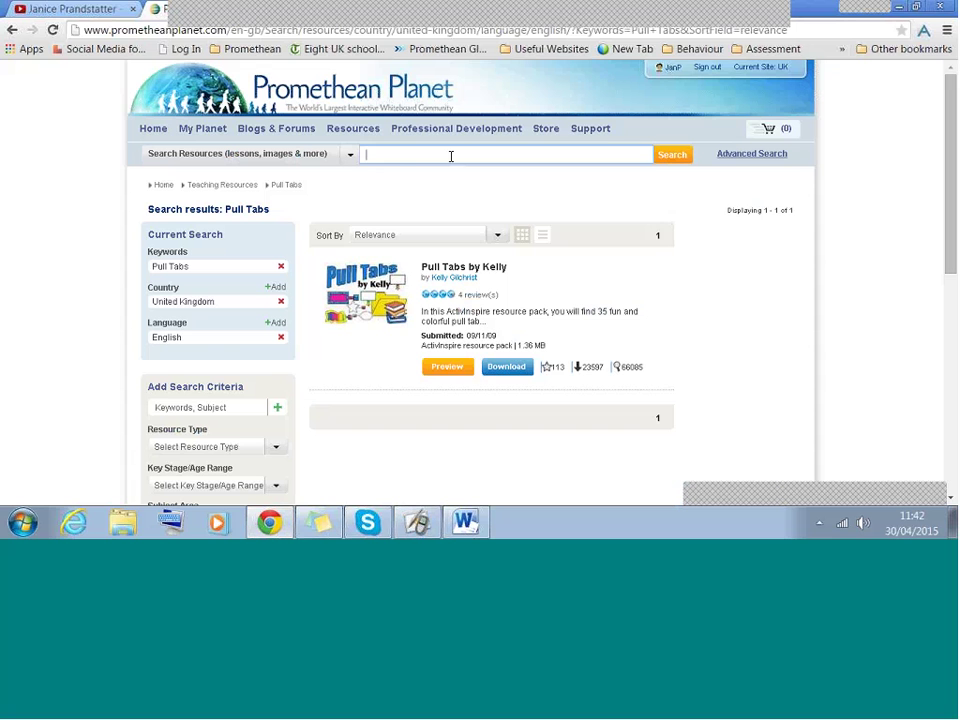
type("A")
type("cil")
key("BackSpace")
key("BackSpace")
left_click(405, 190)
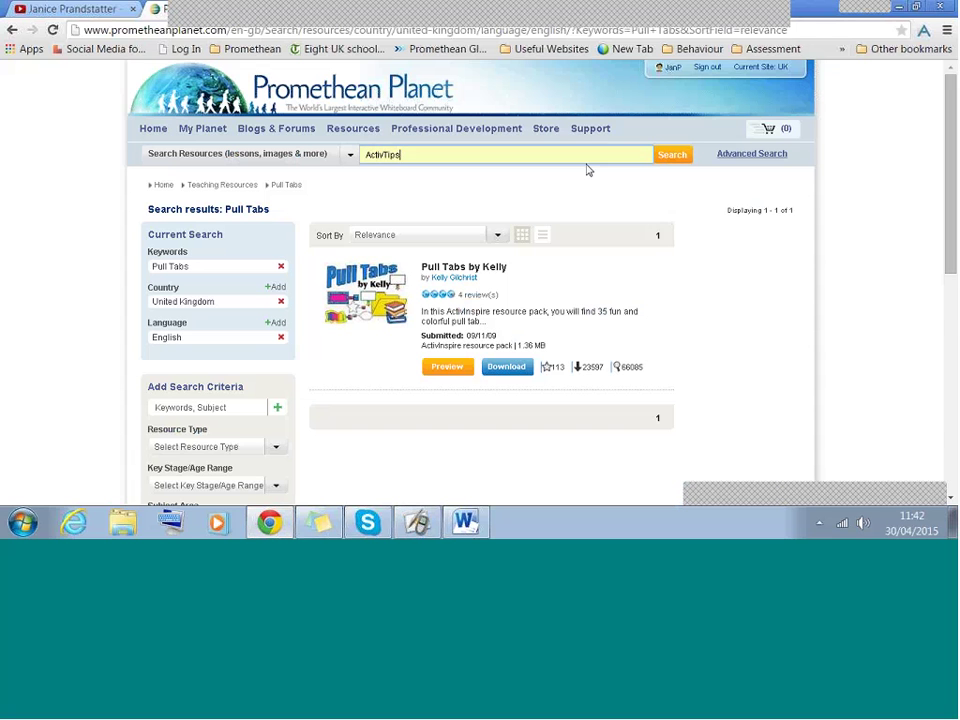
key("Return")
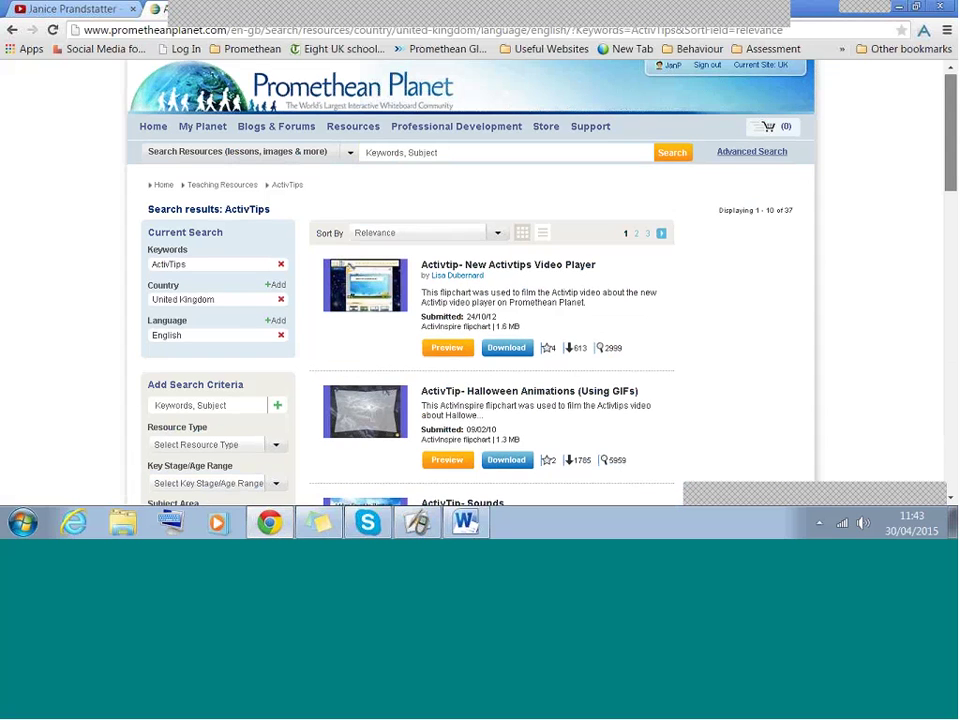
scroll(383, 181, "down", 2)
scroll(383, 181, "up", 3)
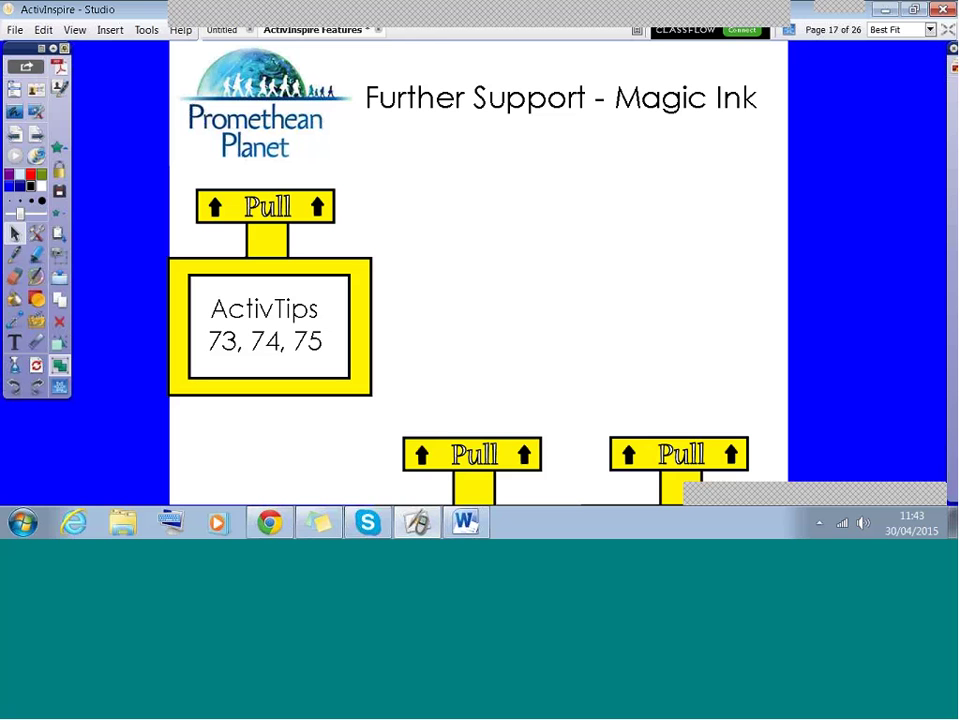
Pull up the second yellow Pull tab in the ActivInspire flipchart, and search Promethean Planet in Chrome for "Magic revealers".
left_click_drag(472, 455, 471, 213)
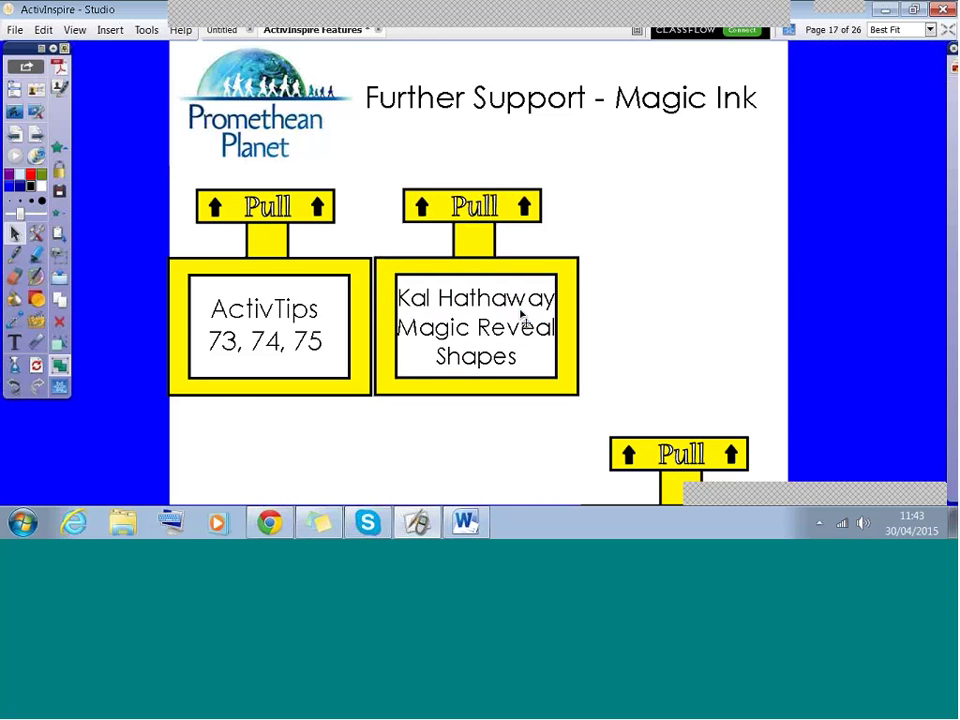
left_click(270, 522)
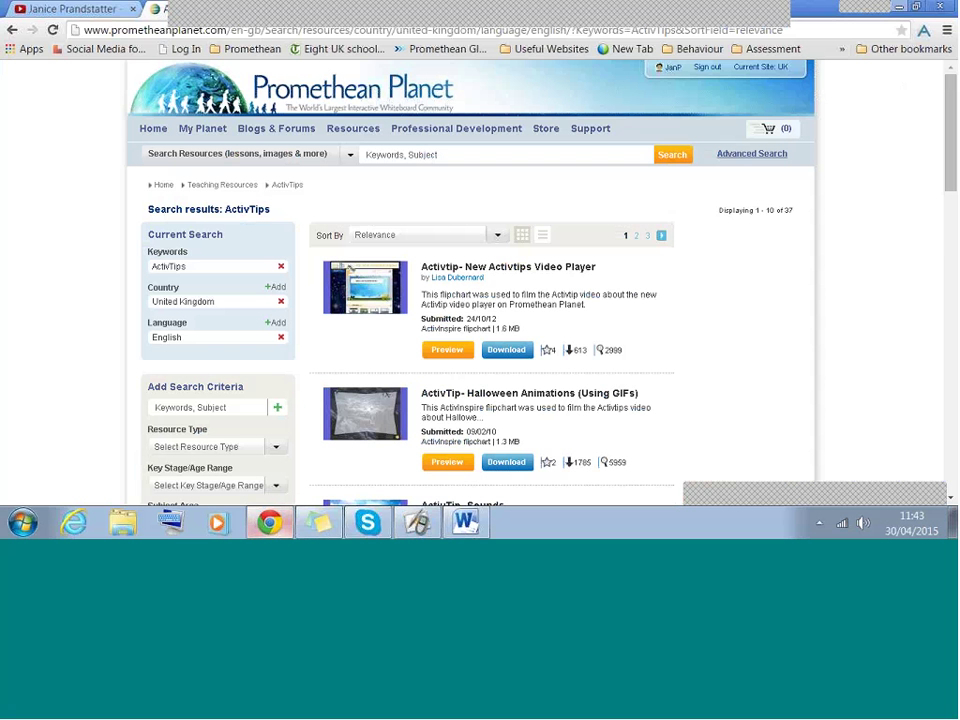
left_click(391, 153)
type("magi")
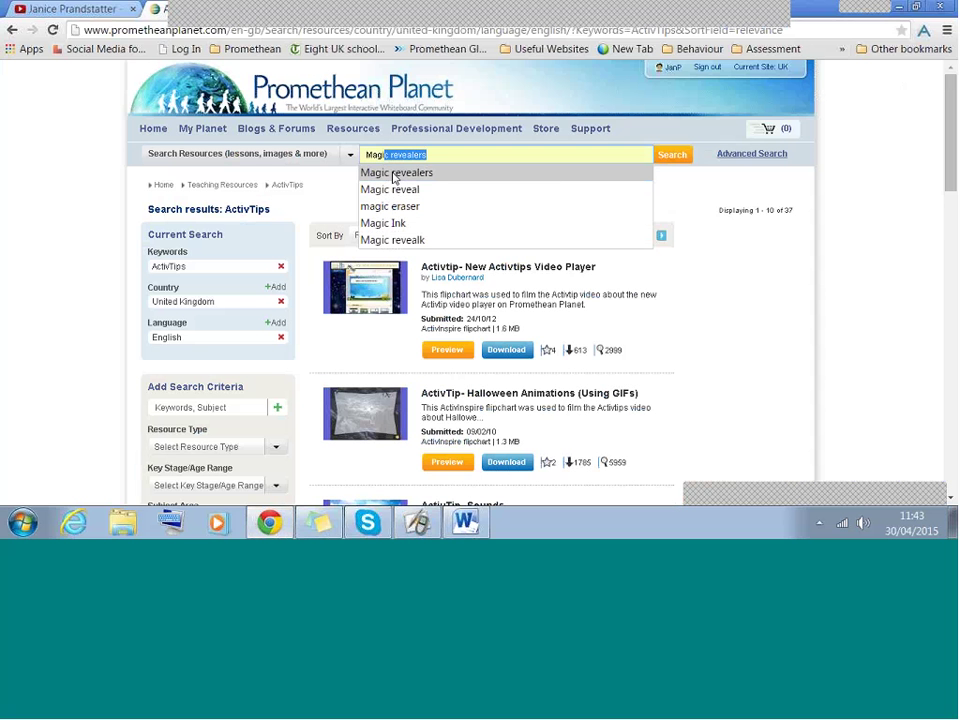
left_click(394, 174)
left_click(687, 158)
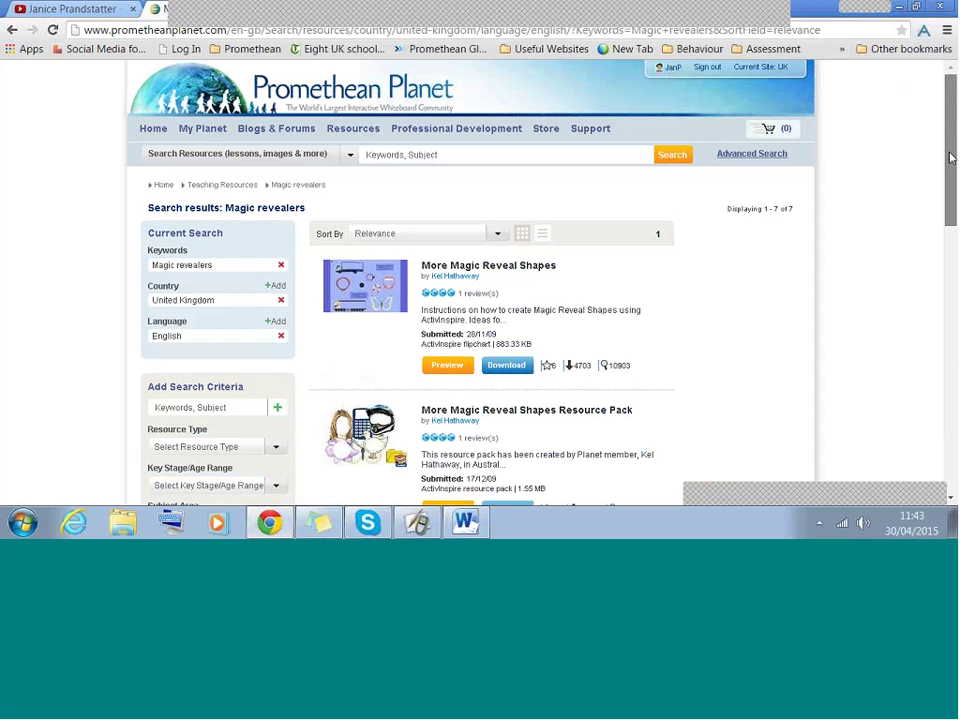
Look through the Magic revealers search results for Magic Reveal shapes, resource packs and flipcharts.
scroll(304, 131, "down", 3)
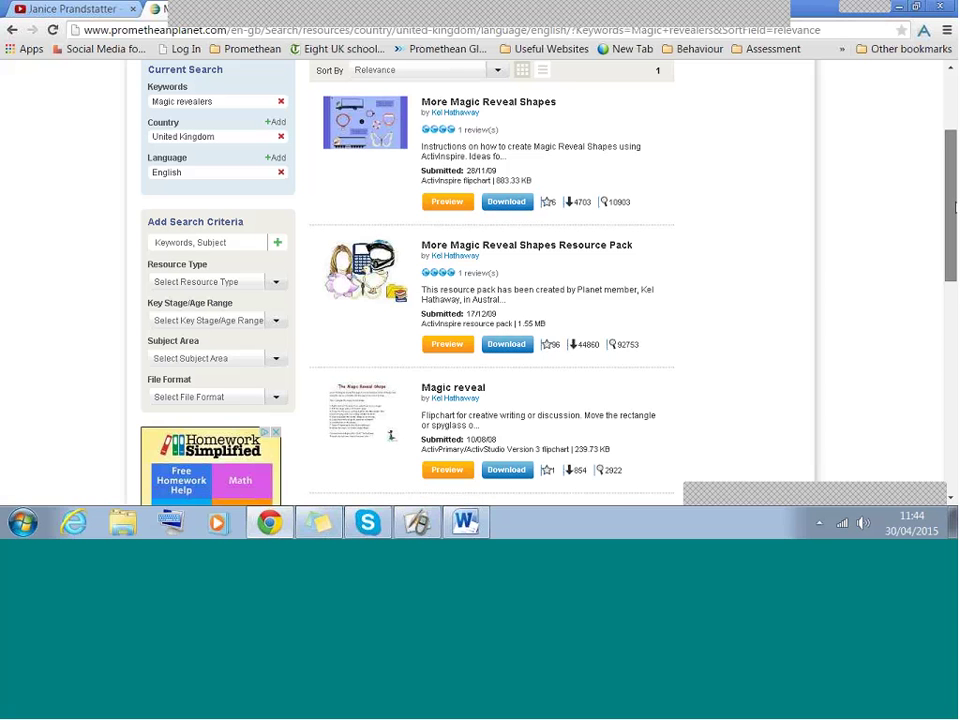
left_click_drag(954, 207, 954, 317)
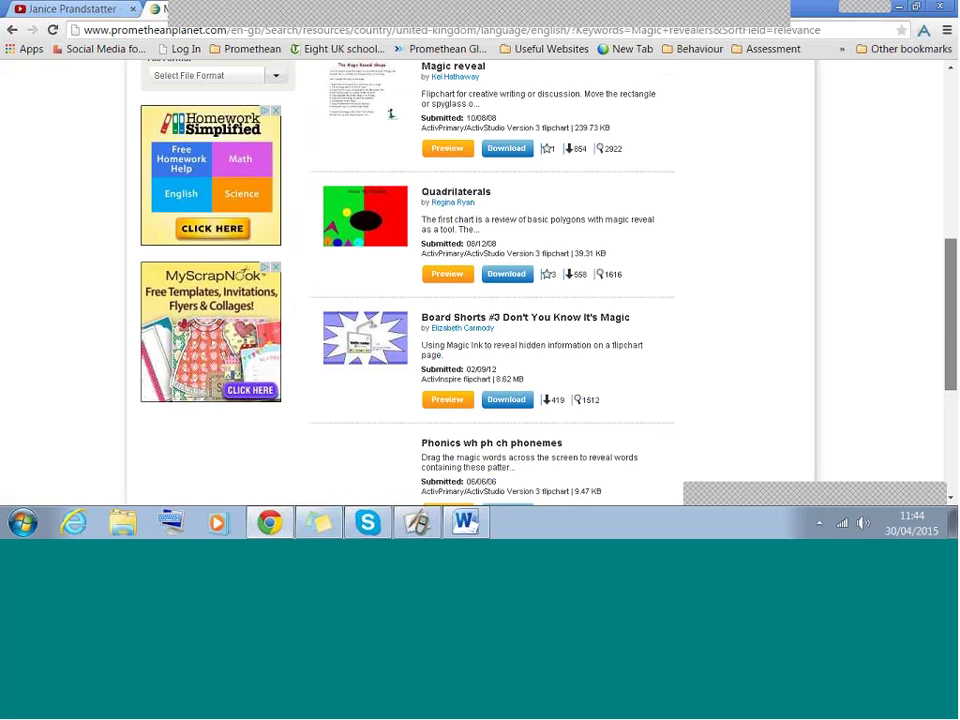
scroll(296, 168, "down", 3)
scroll(296, 168, "up", 8)
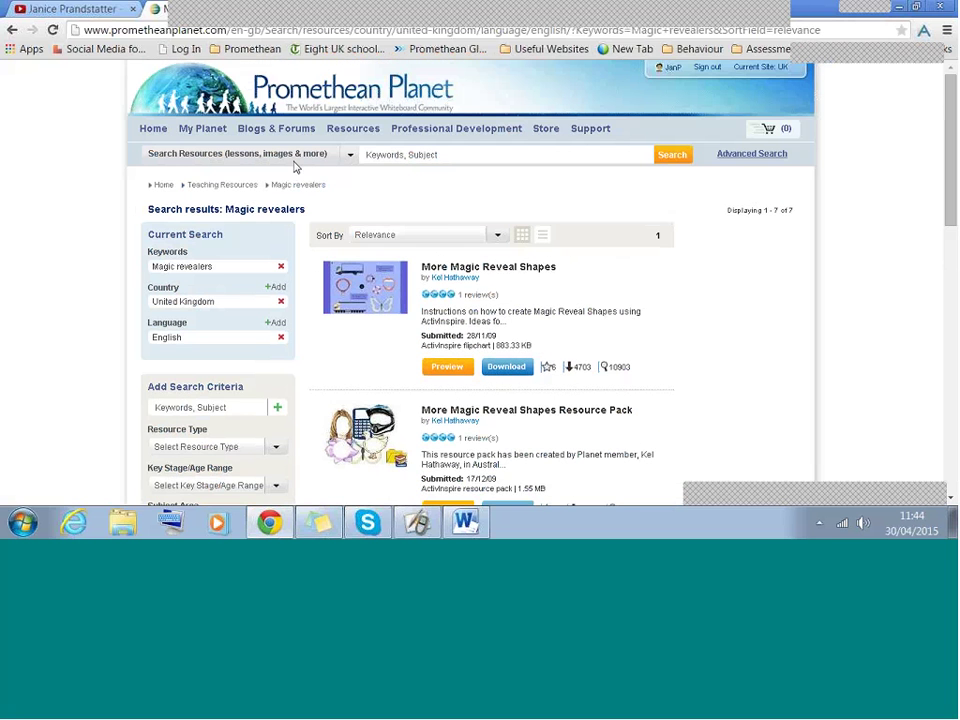
Return to ActivInspire, pull up the third yellow Pull tab, and advance to page 19, Nouns, Verbs and Adjectives.
key("alt+Tab")
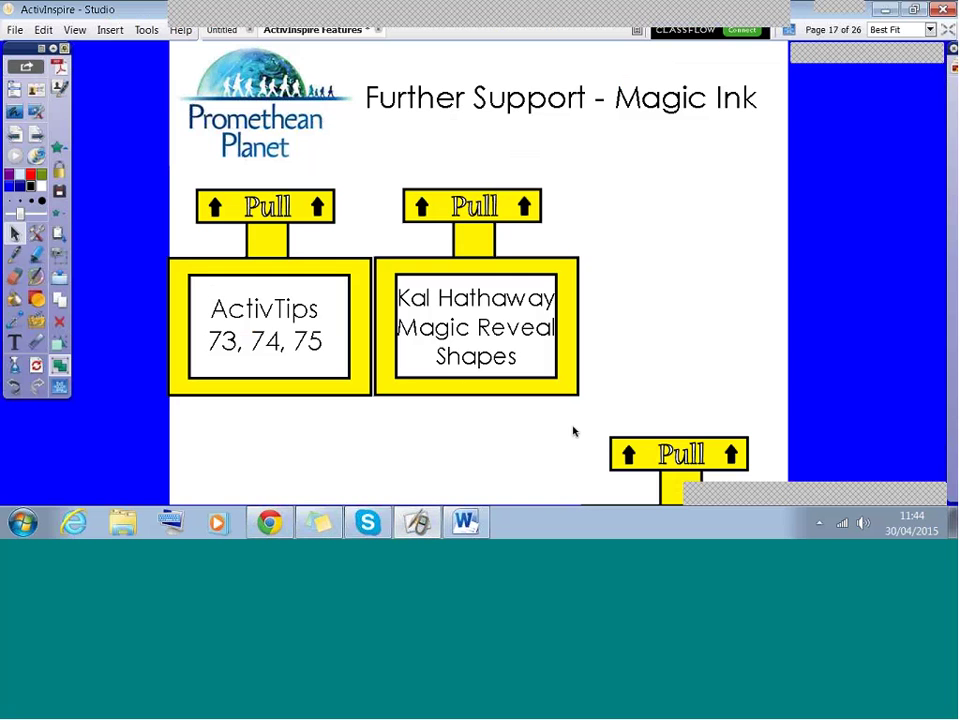
left_click_drag(628, 455, 622, 207)
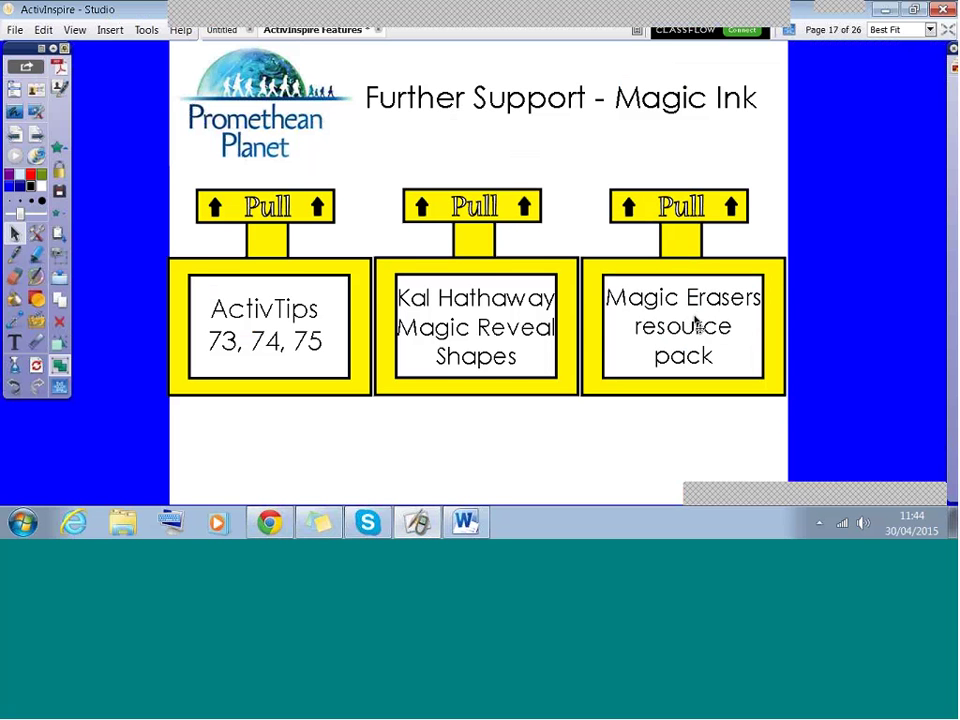
left_click(37, 135)
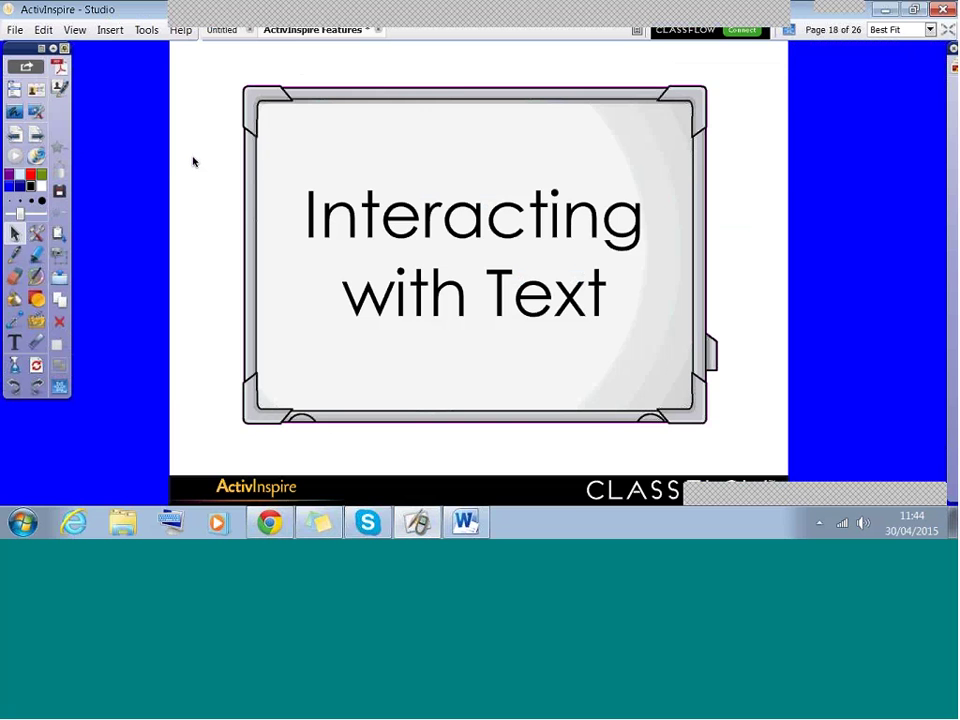
left_click(37, 136)
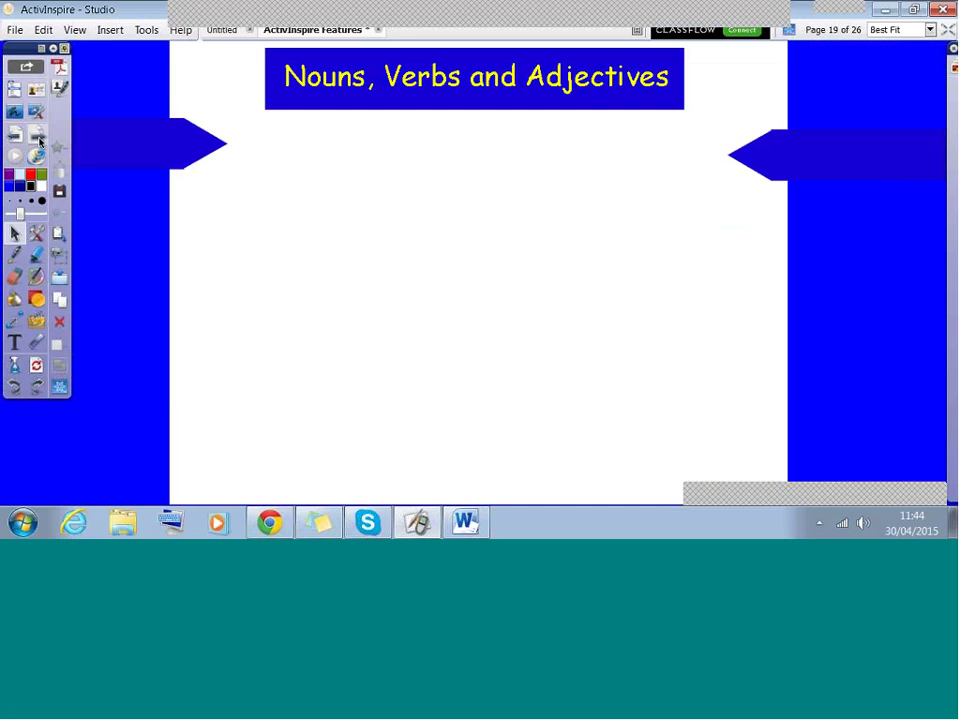